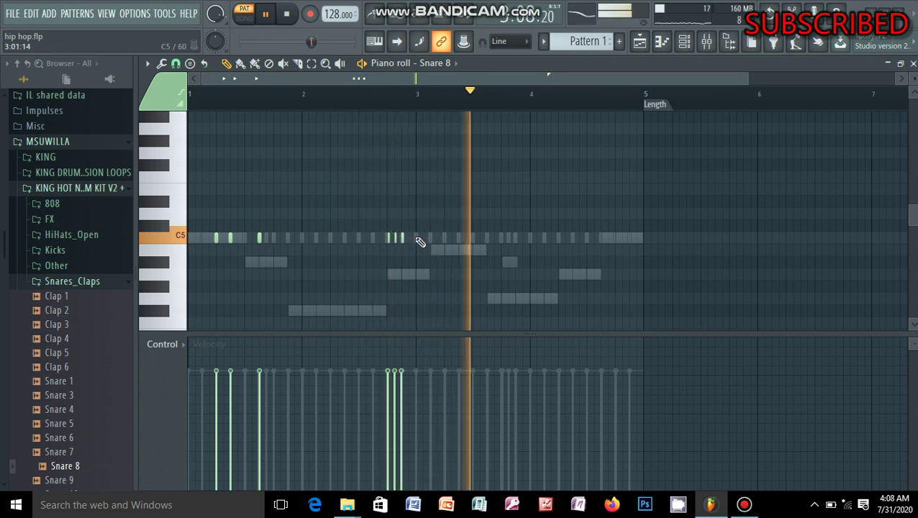
Add a fourth C5 note after the three-hit snare run in bar 2, trying several positions and placing it just before bar 3
{"action": "left_click", "coordinate": [416, 237]}
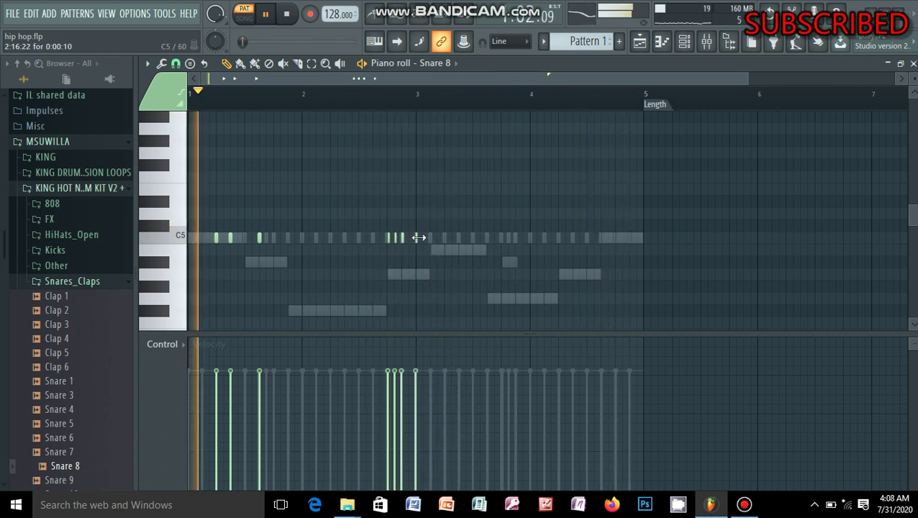
{"action": "left_click_drag", "start_coordinate": [418, 237], "coordinate": [427, 237]}
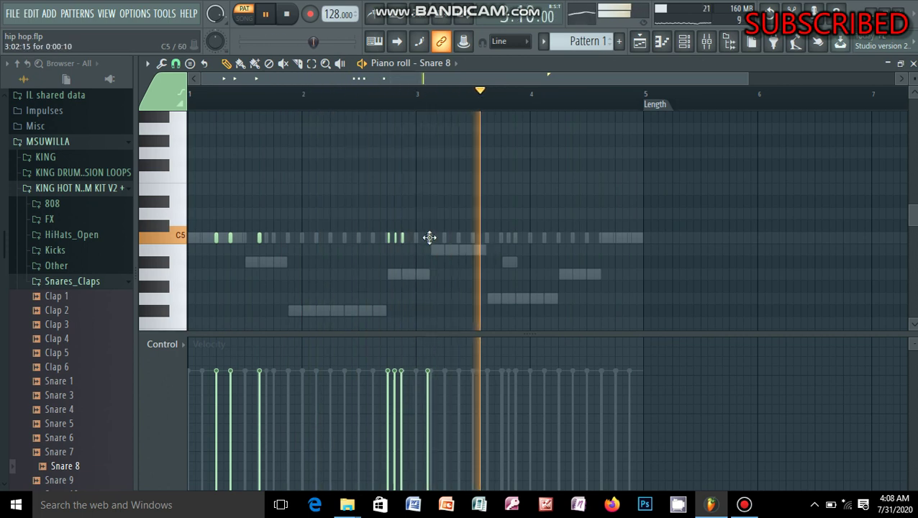
{"action": "left_click_drag", "start_coordinate": [430, 238], "coordinate": [422, 237]}
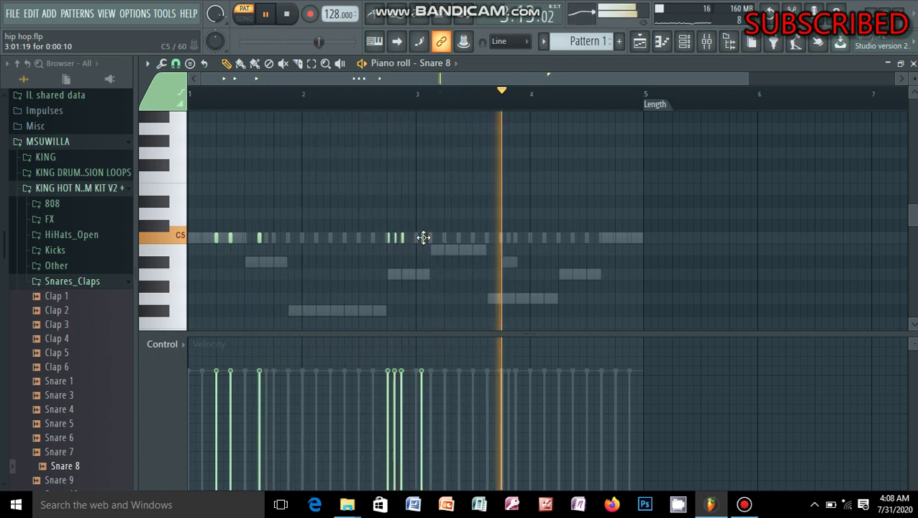
{"action": "left_click_drag", "start_coordinate": [422, 237], "coordinate": [418, 238]}
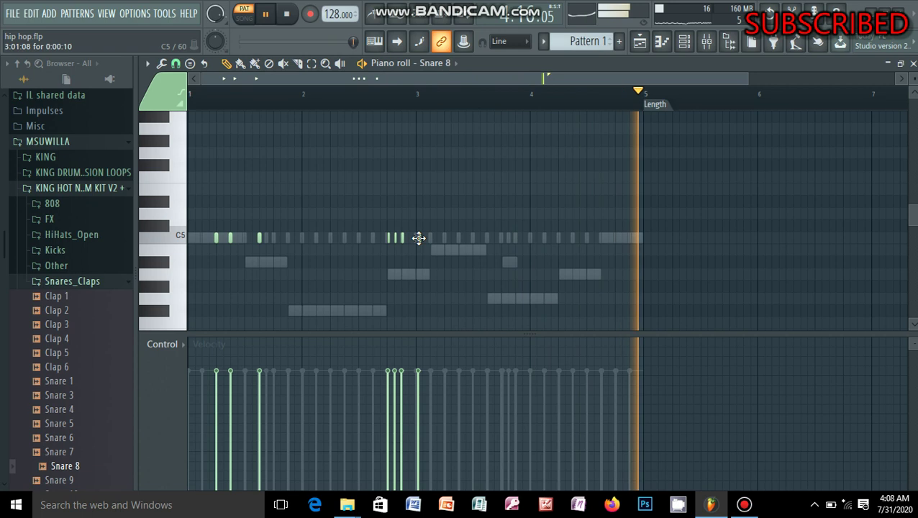
{"action": "left_click_drag", "start_coordinate": [418, 238], "coordinate": [407, 238]}
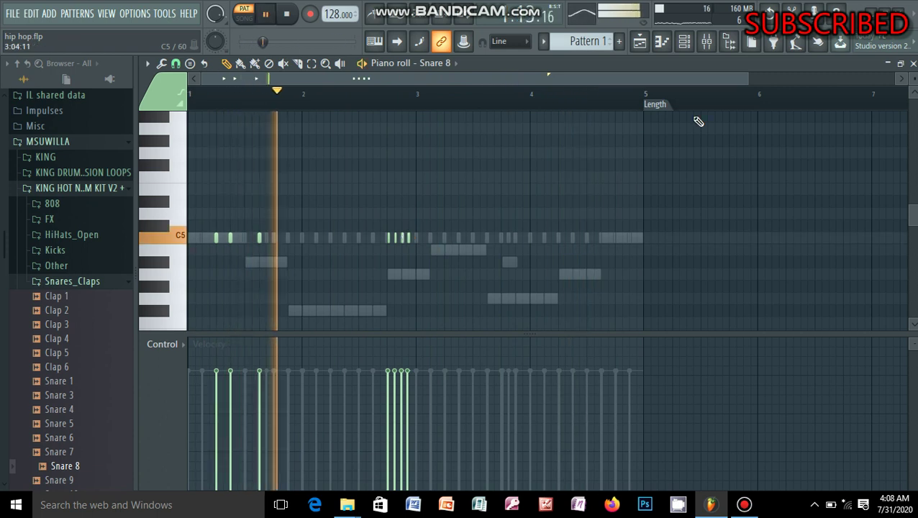
{"action": "left_click_drag", "start_coordinate": [541, 80], "coordinate": [489, 81]}
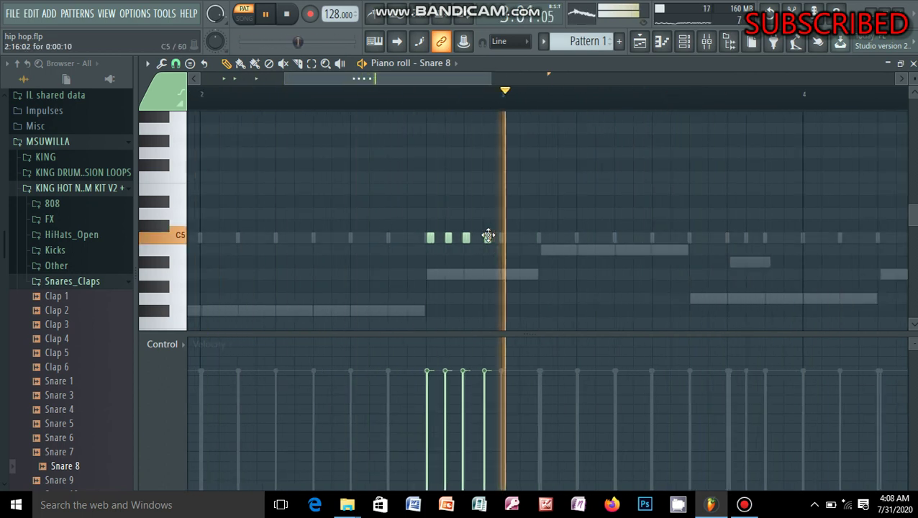
{"action": "left_click_drag", "start_coordinate": [488, 235], "coordinate": [497, 240]}
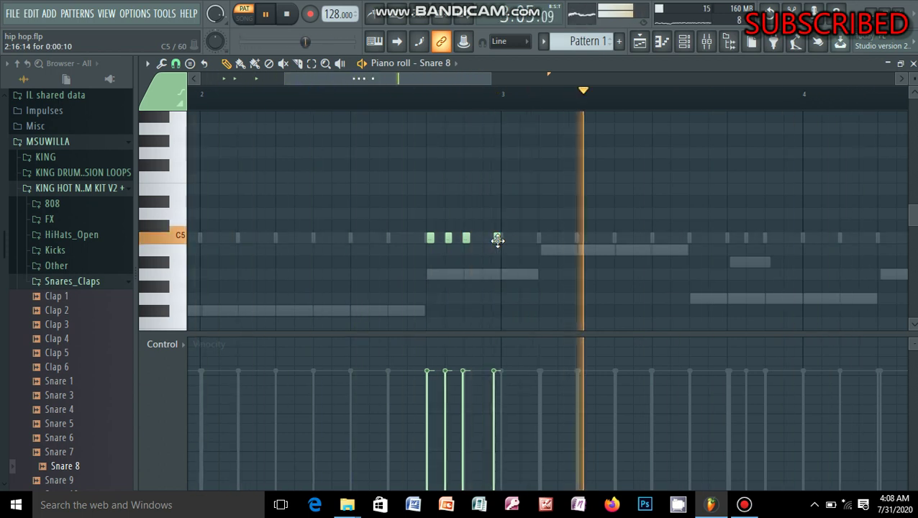
Add another C5 snare note early in bar 3 and shift it to the bar's third step
{"action": "left_click", "coordinate": [519, 238]}
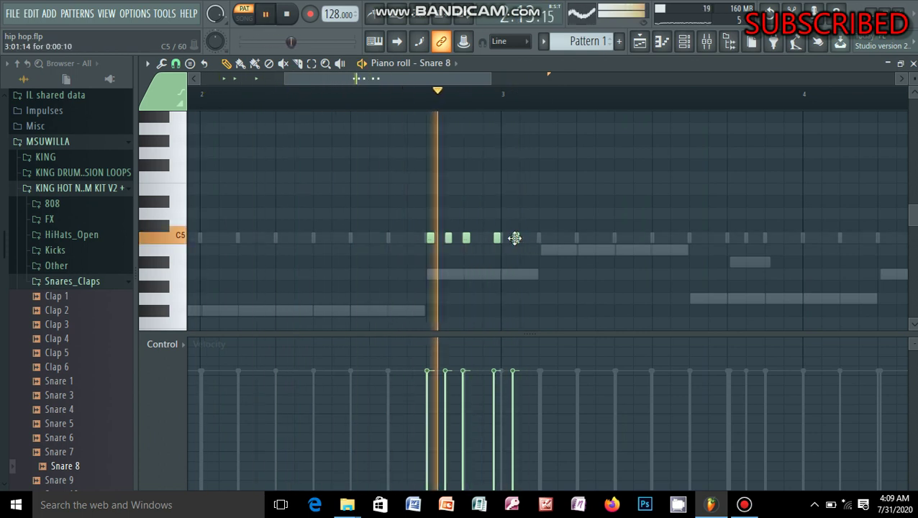
{"action": "left_click_drag", "start_coordinate": [527, 238], "coordinate": [532, 238]}
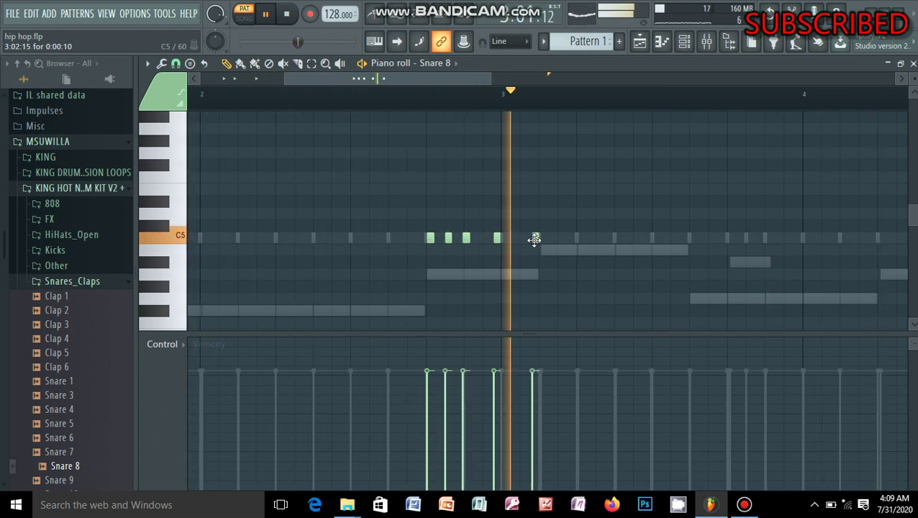
{"action": "left_click_drag", "start_coordinate": [534, 239], "coordinate": [554, 242]}
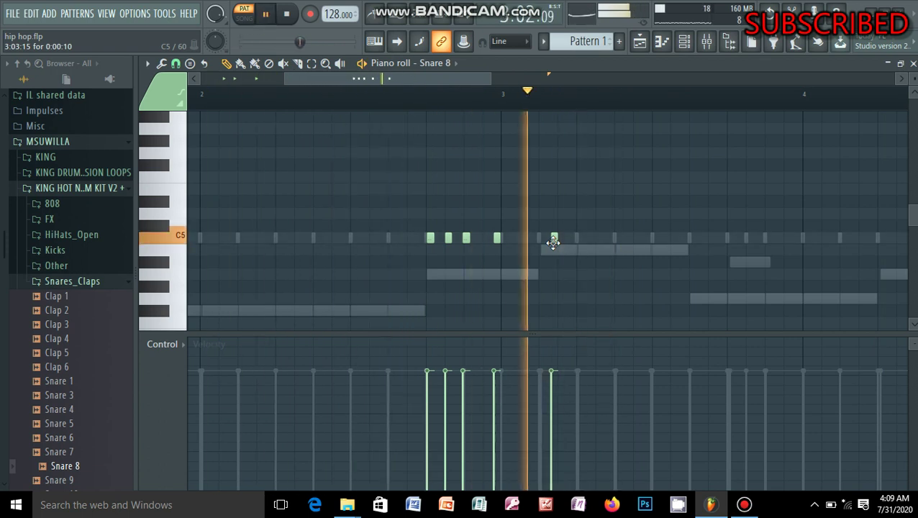
{"action": "left_click_drag", "start_coordinate": [553, 241], "coordinate": [540, 239]}
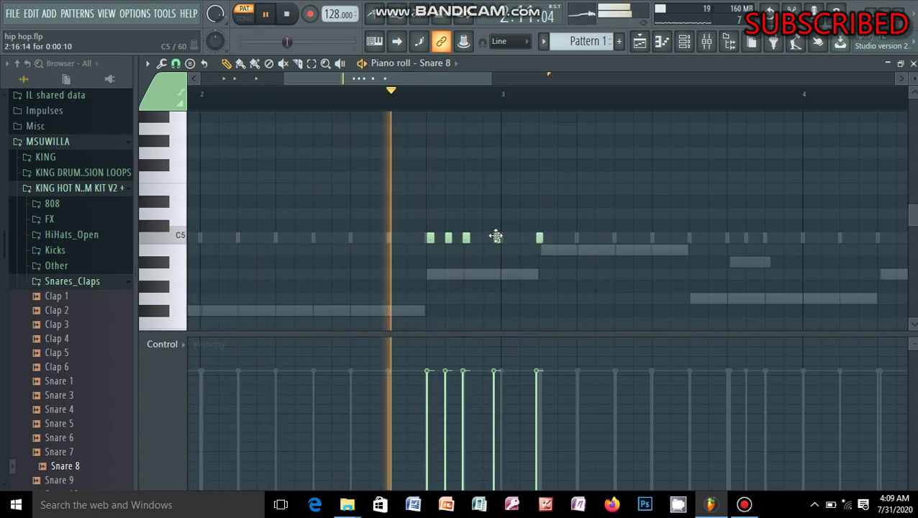
Nudge the fourth snare note of the run slightly later so it lands on the start of bar 3
{"action": "left_click_drag", "start_coordinate": [498, 236], "coordinate": [499, 236]}
{"action": "key", "text": "space"}
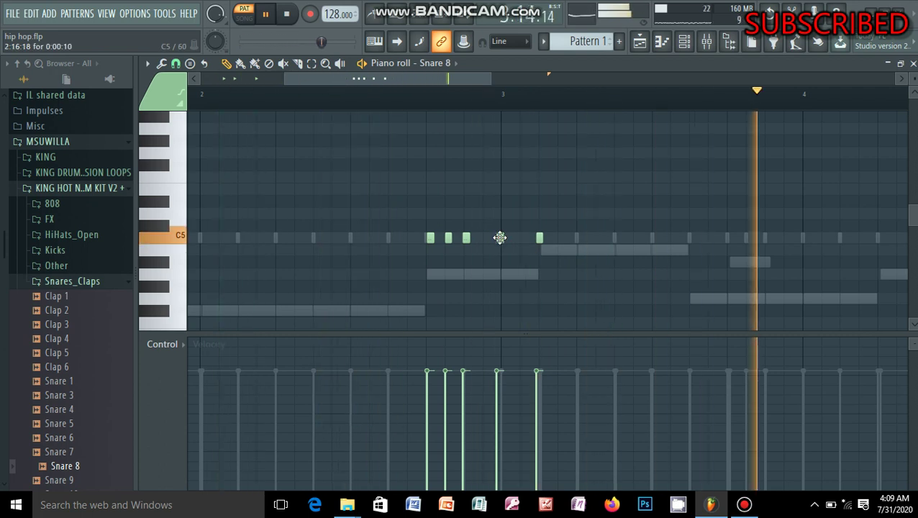
{"action": "left_click_drag", "start_coordinate": [499, 237], "coordinate": [501, 237]}
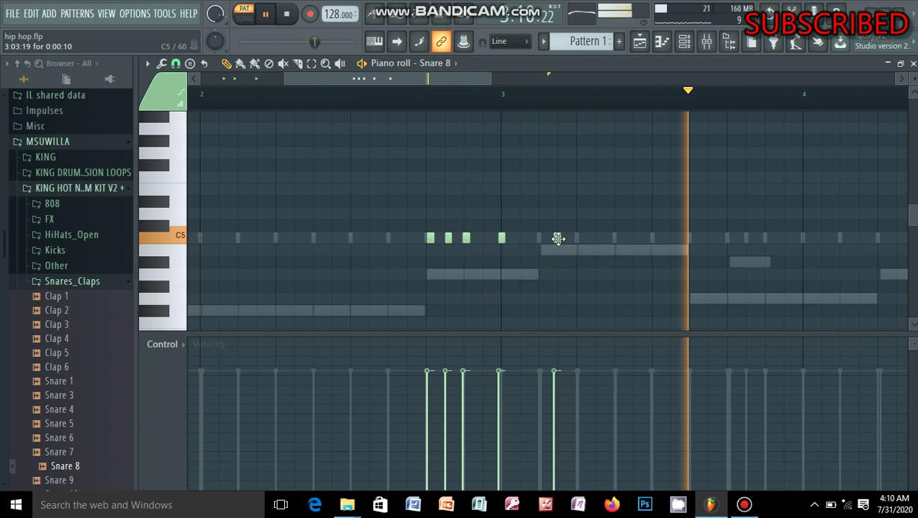
Move the last snare note in bar 3 to the bar's fifth step
{"action": "left_click_drag", "start_coordinate": [558, 239], "coordinate": [551, 238]}
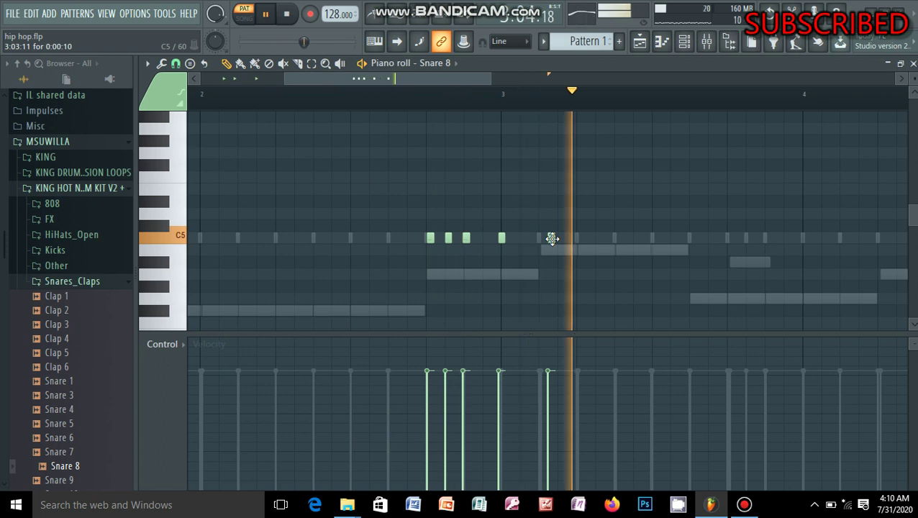
{"action": "left_click_drag", "start_coordinate": [552, 238], "coordinate": [554, 238]}
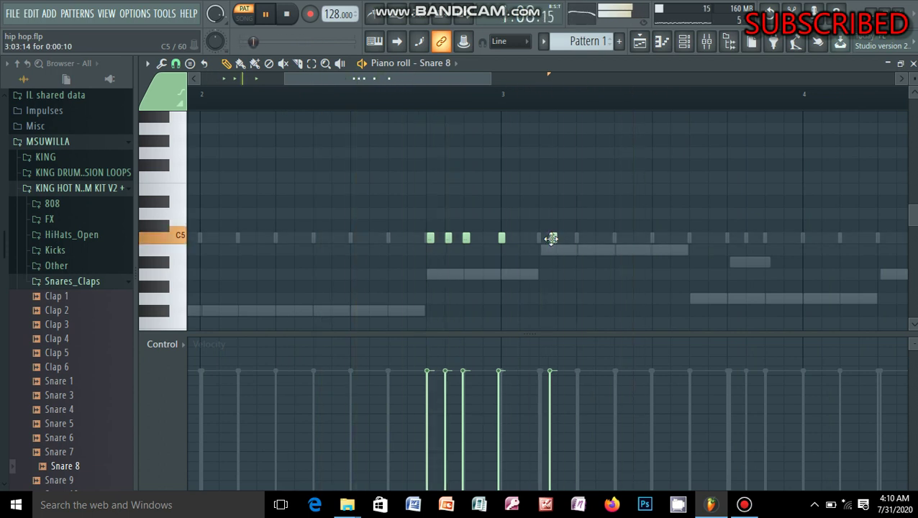
{"action": "left_click_drag", "start_coordinate": [548, 238], "coordinate": [538, 238]}
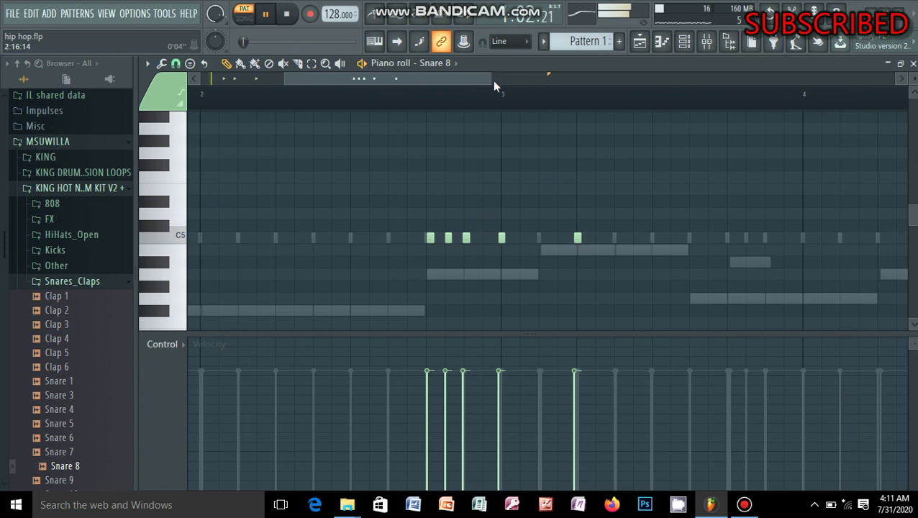
{"action": "left_click_drag", "start_coordinate": [519, 85], "coordinate": [663, 109]}
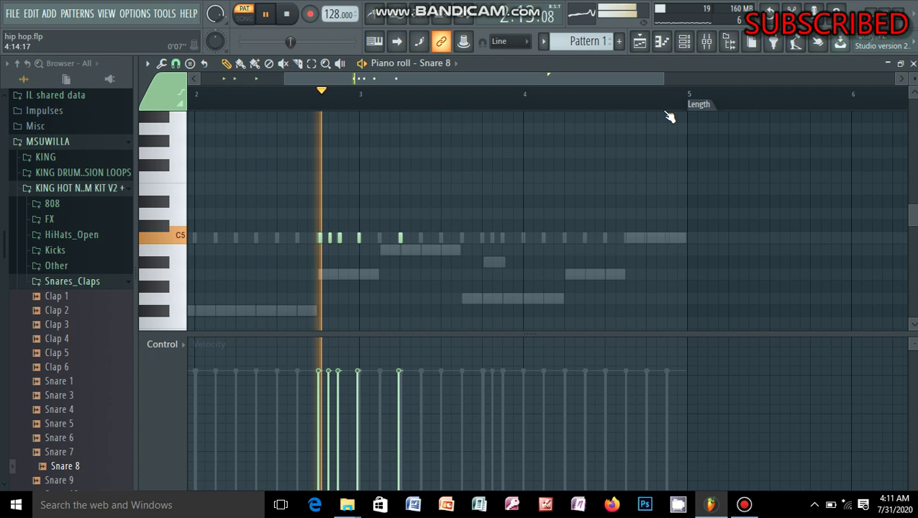
Try pasting a copy of the whole snare pattern and shifting it to start at bar 4
{"action": "key", "text": "ctrl+v"}
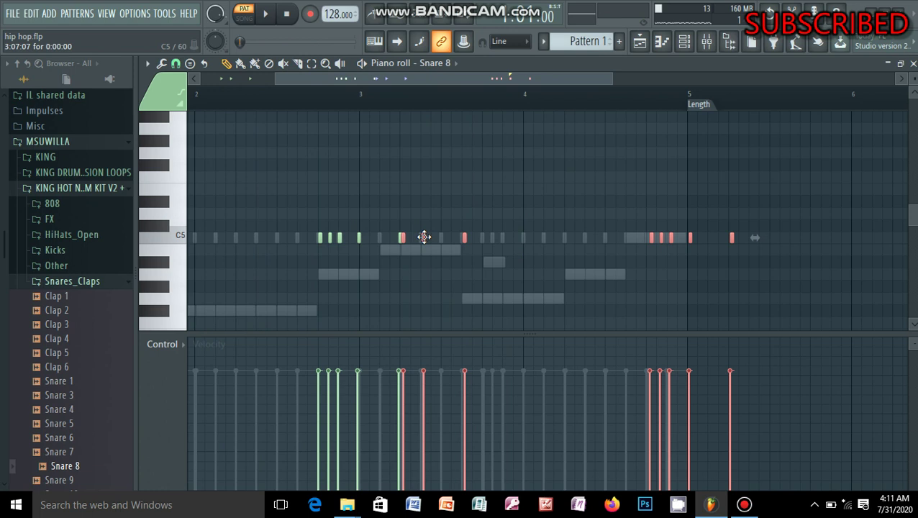
{"action": "left_click_drag", "start_coordinate": [423, 237], "coordinate": [466, 247]}
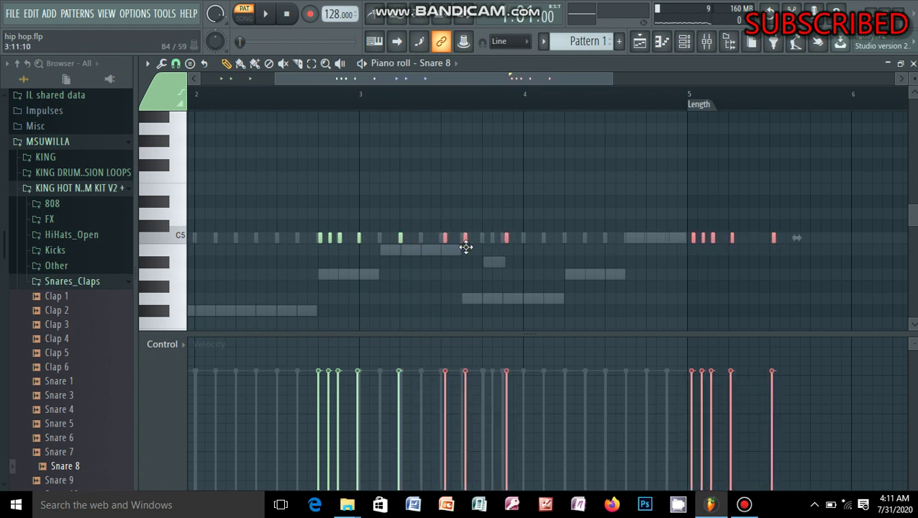
{"action": "left_click_drag", "start_coordinate": [530, 254], "coordinate": [547, 229]}
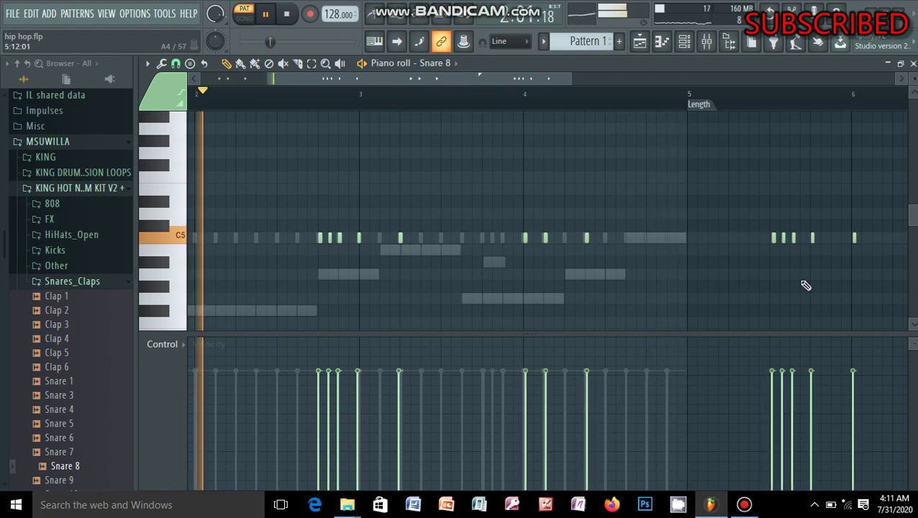
Delete the five pasted snare notes that lie beyond the start of bar 5
{"action": "left_click", "coordinate": [860, 245]}
{"action": "right_click", "coordinate": [854, 238]}
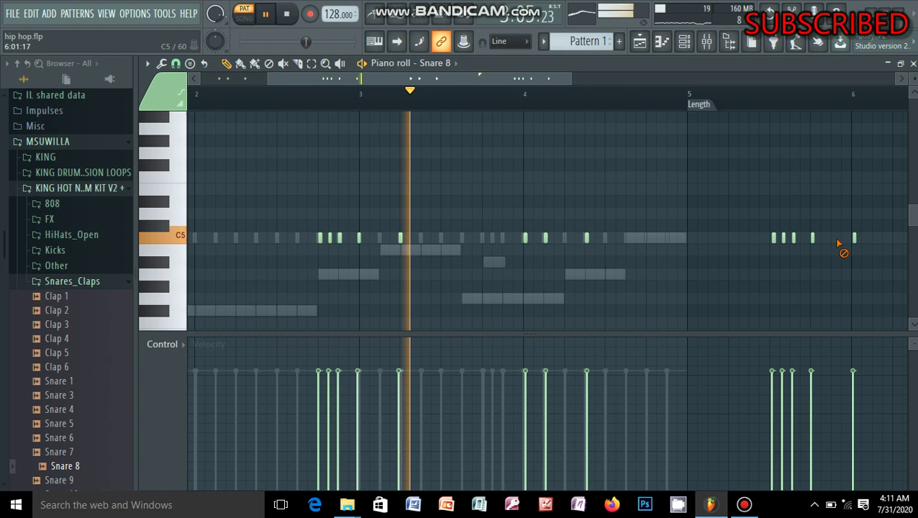
{"action": "right_click", "coordinate": [812, 238]}
{"action": "right_click", "coordinate": [793, 238]}
{"action": "right_click", "coordinate": [783, 238]}
{"action": "right_click", "coordinate": [773, 238]}
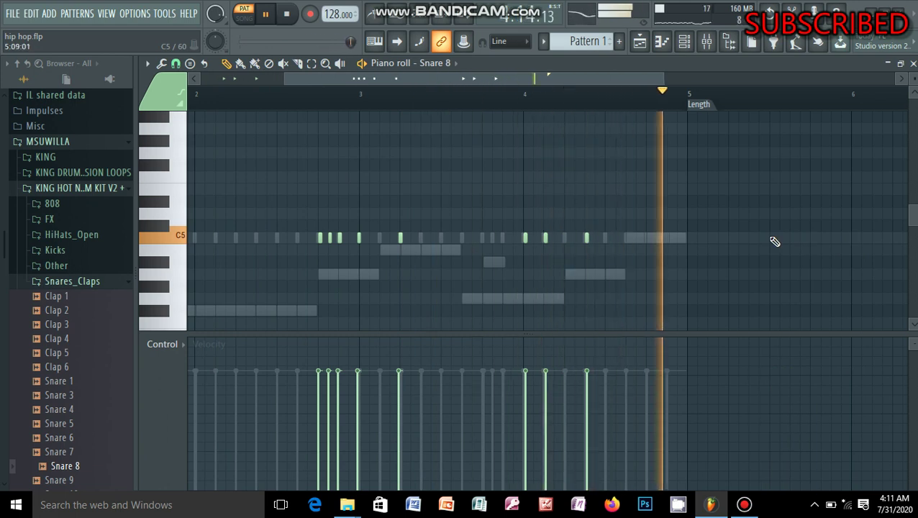
Clear the remaining pasted snare notes from bar 4, including a trial note on the bar's fifth step
{"action": "right_click", "coordinate": [586, 237]}
{"action": "right_click", "coordinate": [546, 237]}
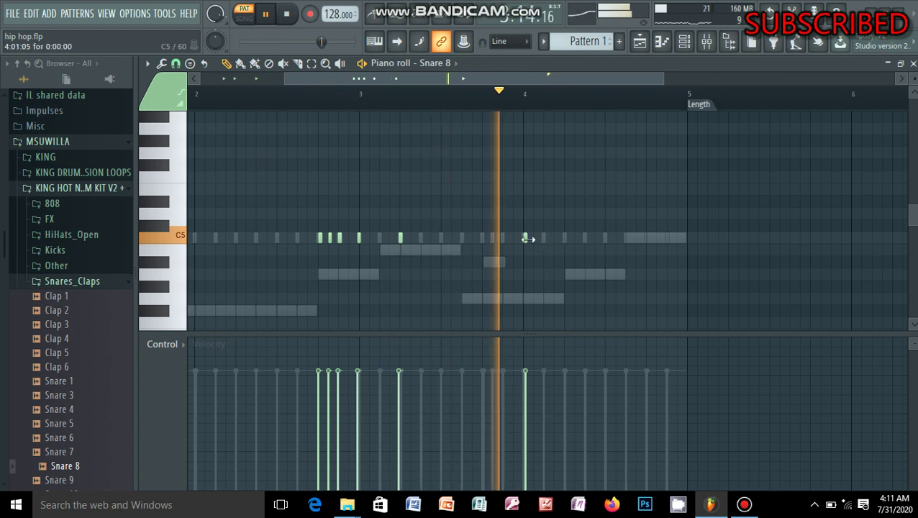
{"action": "left_click", "coordinate": [564, 237]}
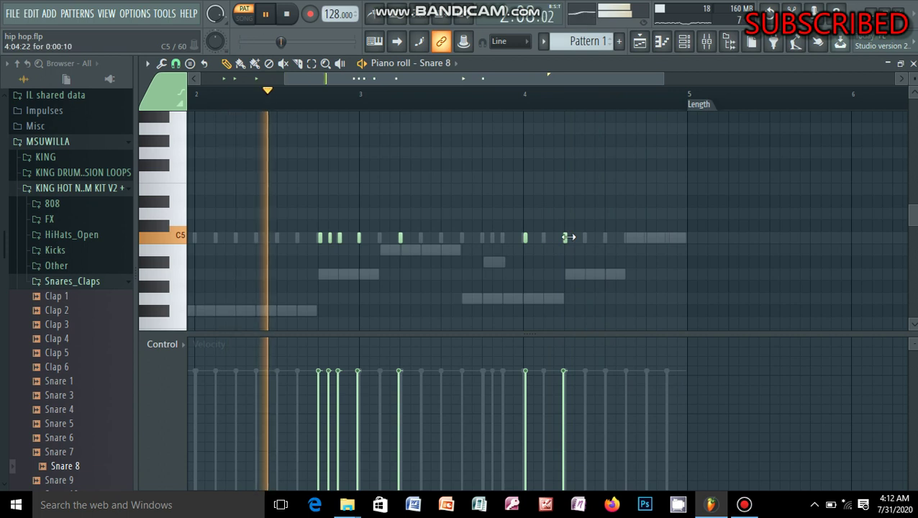
{"action": "right_click", "coordinate": [564, 236]}
{"action": "right_click", "coordinate": [524, 237]}
Add three C5 snare notes on steps 13, 14 and 15 of bar 3 and save the project
{"action": "left_click", "coordinate": [483, 238]}
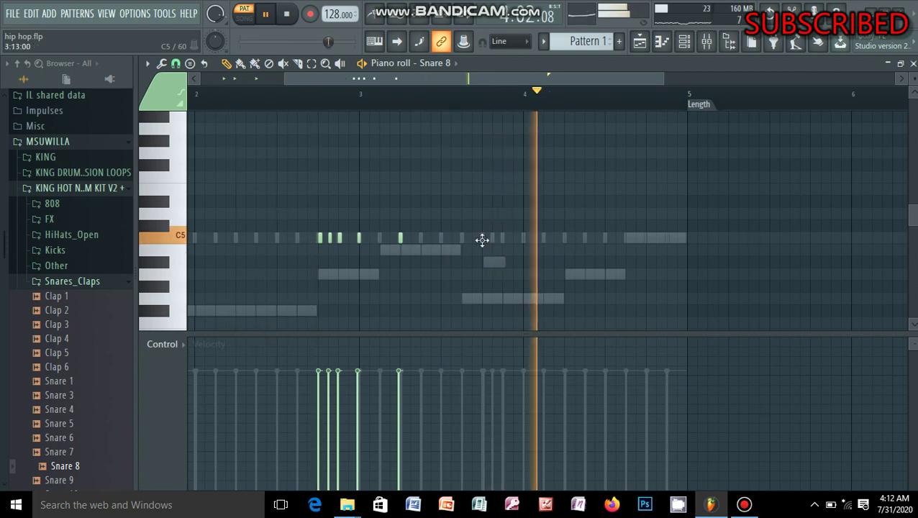
{"action": "left_click", "coordinate": [492, 238]}
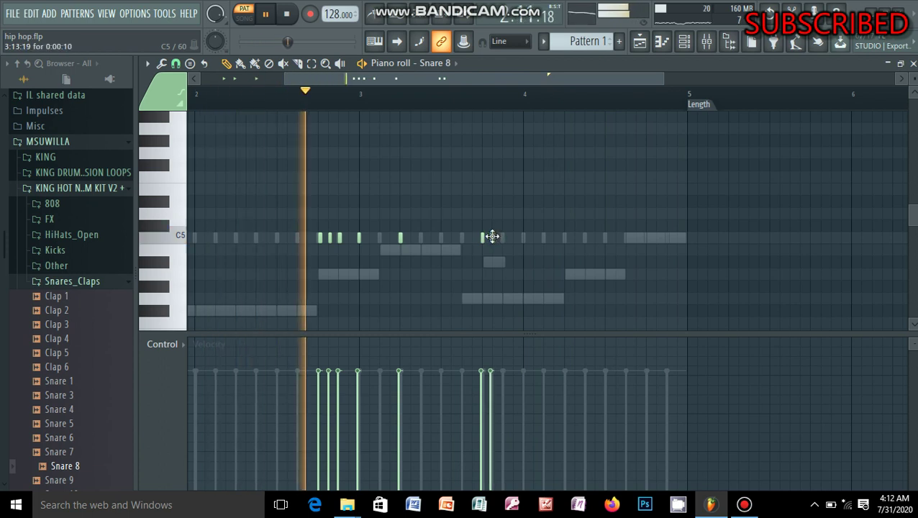
{"action": "left_click", "coordinate": [502, 238]}
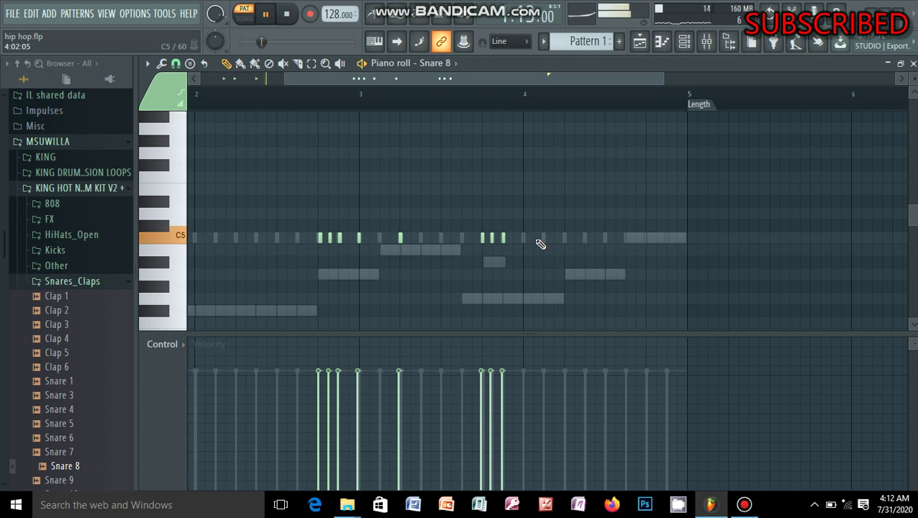
{"action": "key", "text": "ctrl+s"}
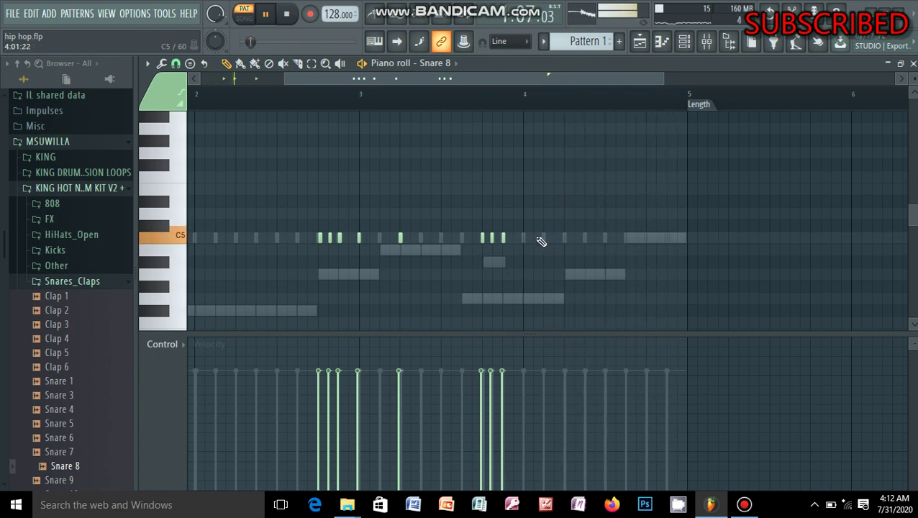
Reduce the three-hit run at the end of bar 3 to two notes, on steps 13 and 15, after trying a note in bar 4
{"action": "left_click", "coordinate": [544, 237]}
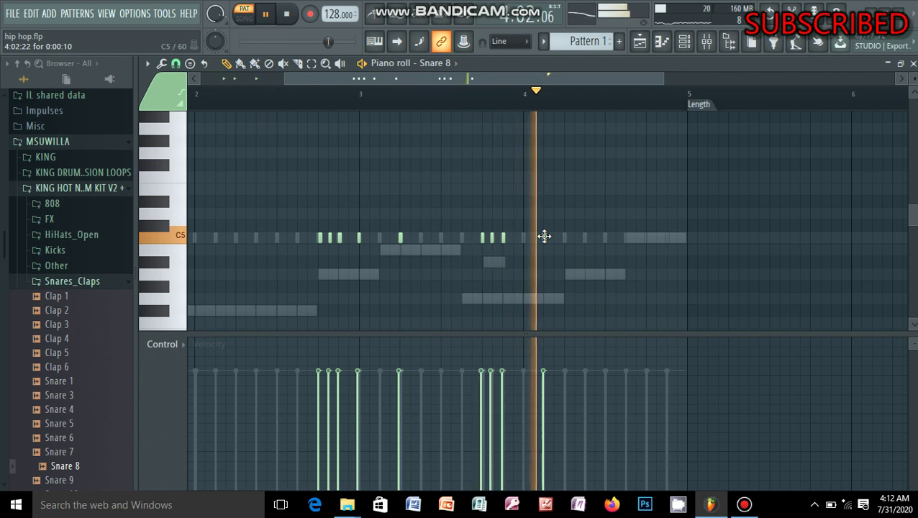
{"action": "right_click", "coordinate": [545, 237]}
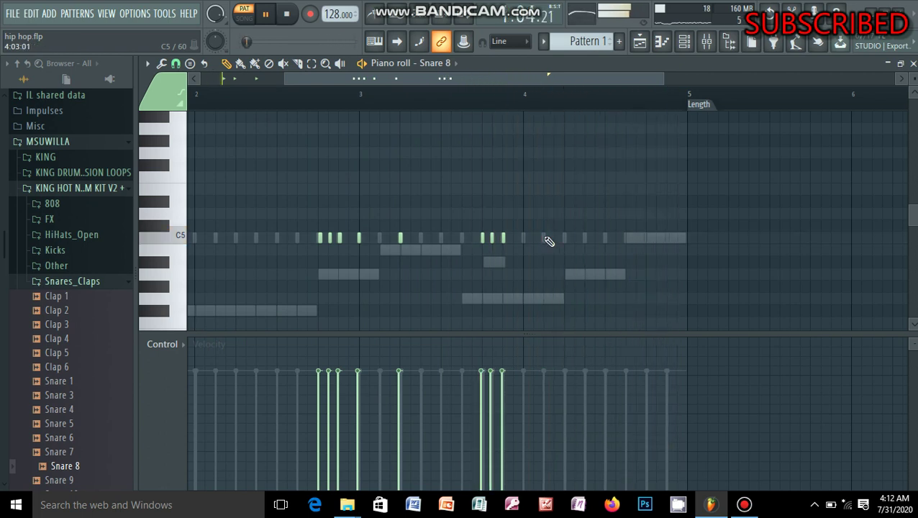
{"action": "right_click", "coordinate": [503, 237]}
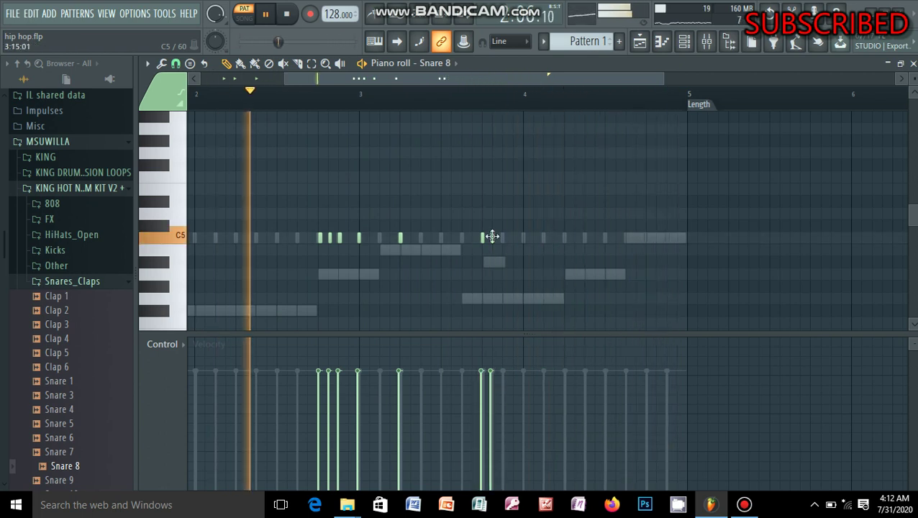
{"action": "left_click_drag", "start_coordinate": [491, 236], "coordinate": [501, 238]}
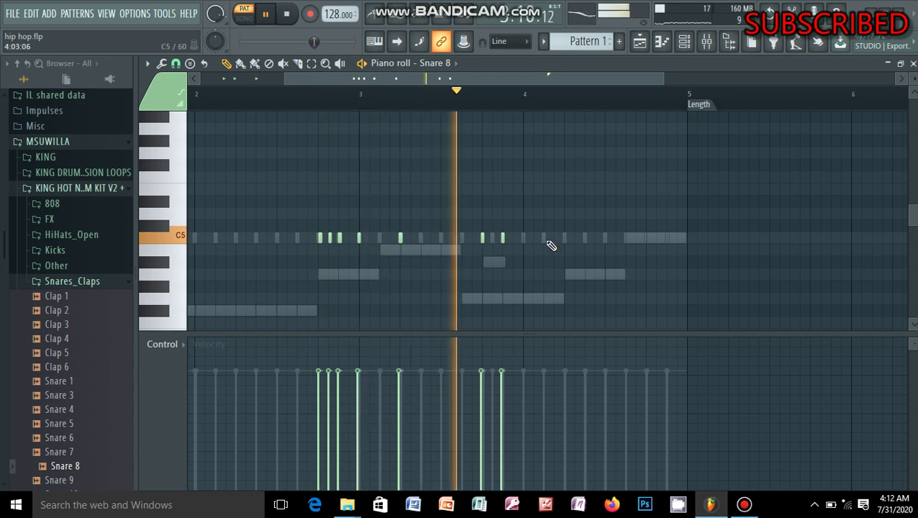
Replace the step 15 snare note in bar 3 with notes on the first and fifth steps of bar 4, and save the project
{"action": "left_click", "coordinate": [521, 237]}
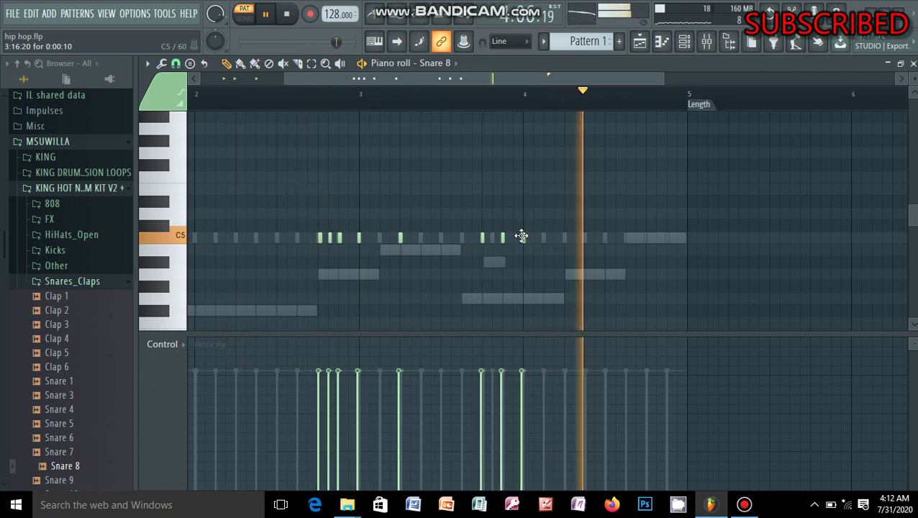
{"action": "left_click", "coordinate": [563, 239]}
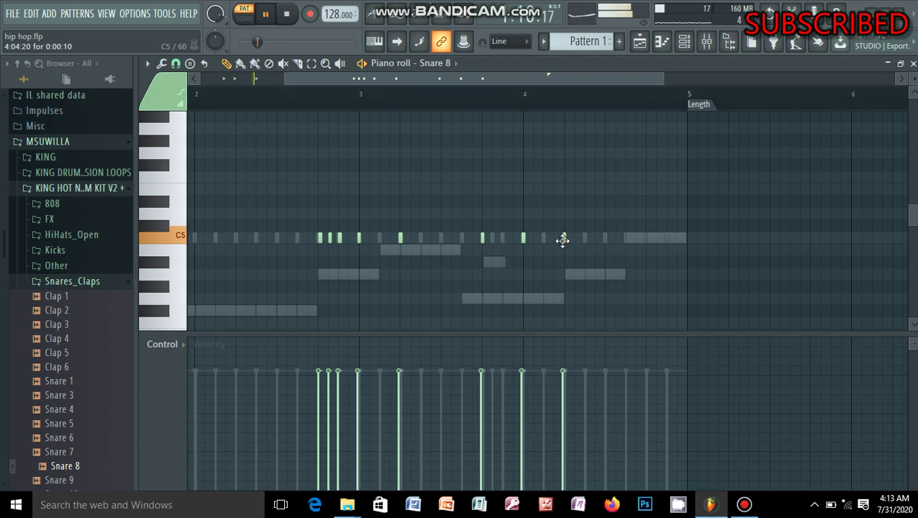
{"action": "key", "text": "ctrl+s"}
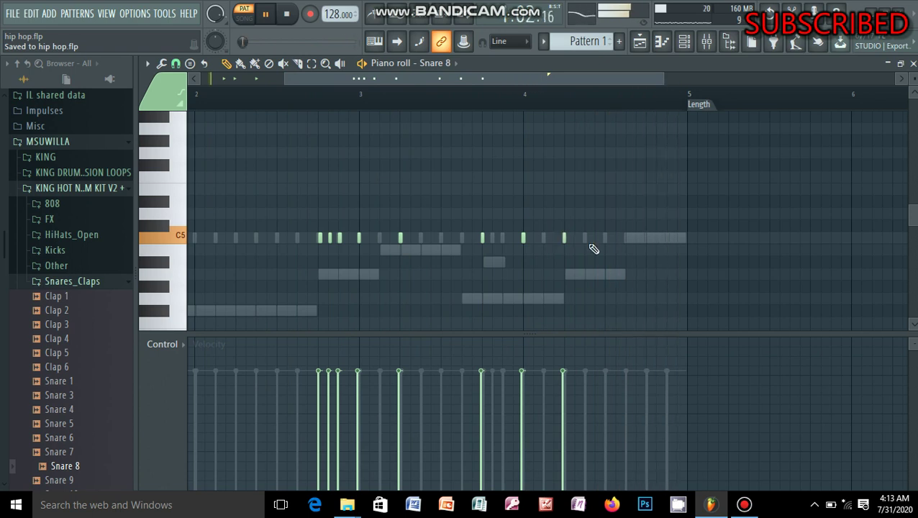
Add a C5 snare note slightly longer than one step on step 11 of bar 4
{"action": "left_click_drag", "start_coordinate": [628, 237], "coordinate": [641, 238]}
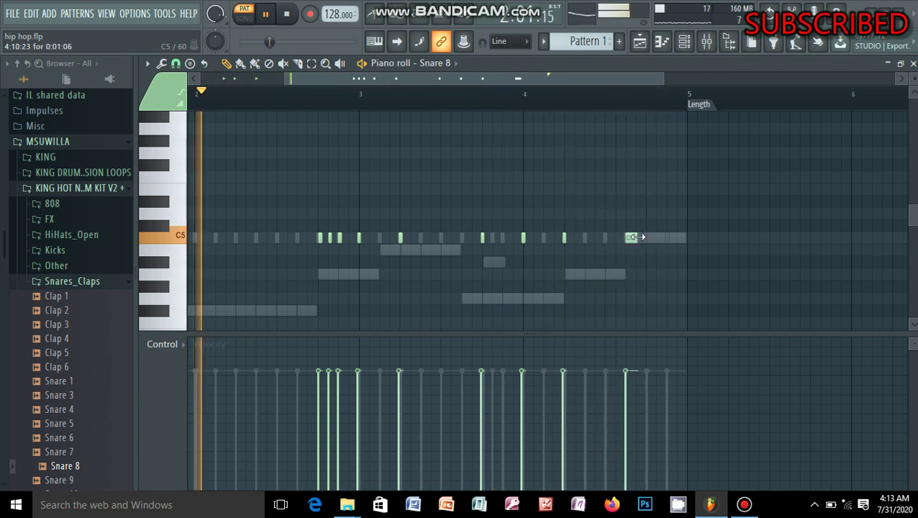
{"action": "left_click", "coordinate": [631, 239]}
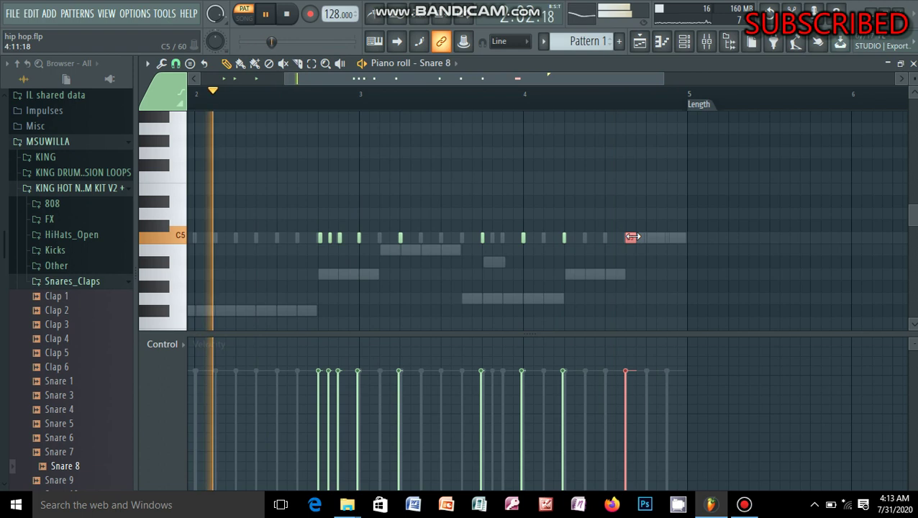
{"action": "left_click", "coordinate": [637, 238]}
{"action": "left_click_drag", "start_coordinate": [647, 239], "coordinate": [643, 238]}
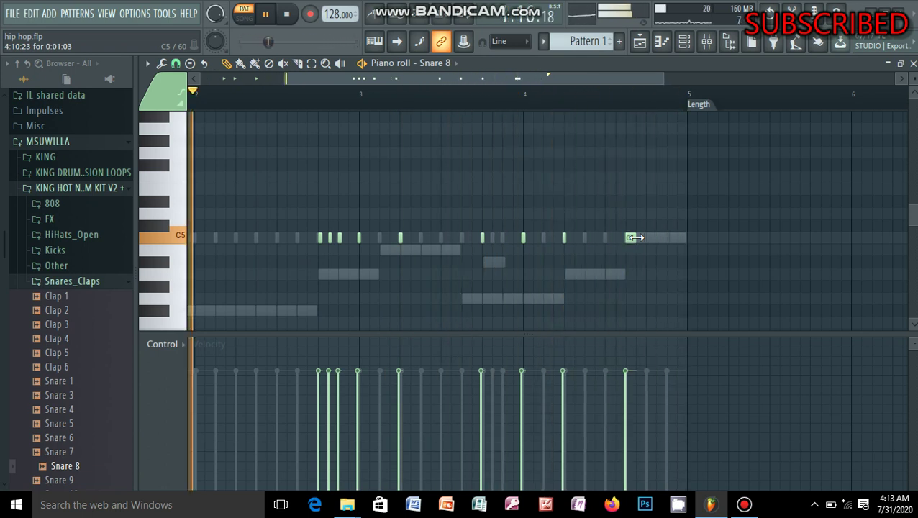
{"action": "left_click", "coordinate": [600, 274]}
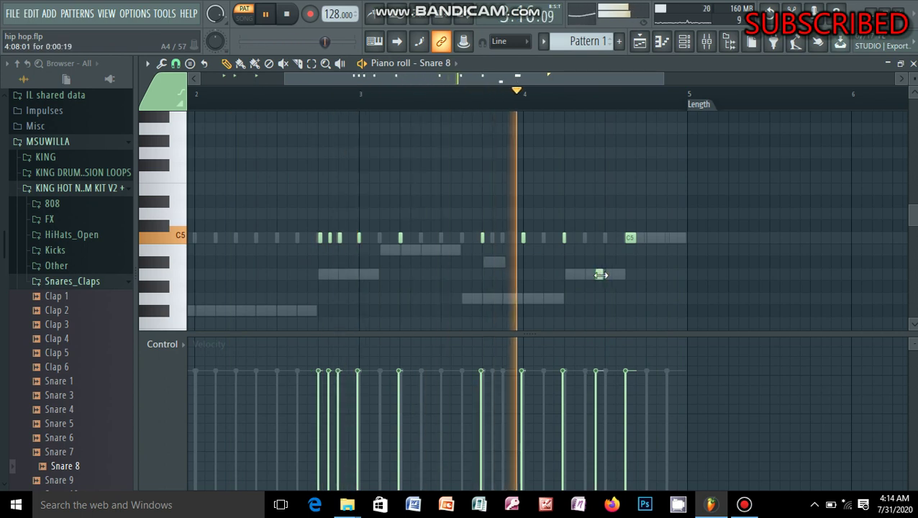
{"action": "left_click", "coordinate": [599, 275]}
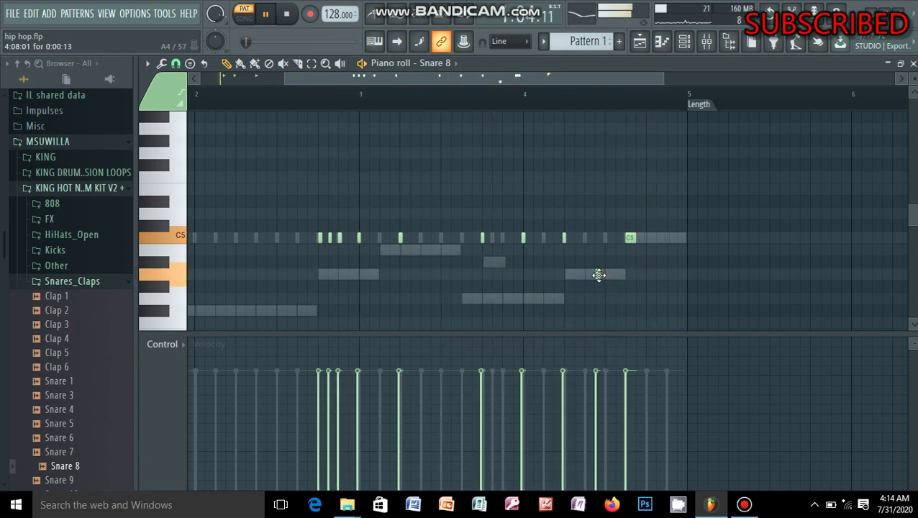
{"action": "left_click_drag", "start_coordinate": [599, 273], "coordinate": [604, 235]}
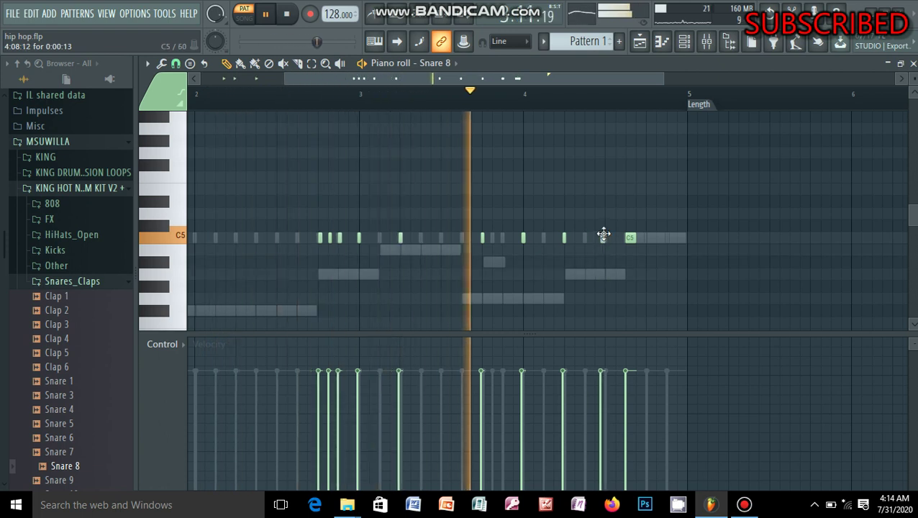
{"action": "right_click", "coordinate": [604, 237]}
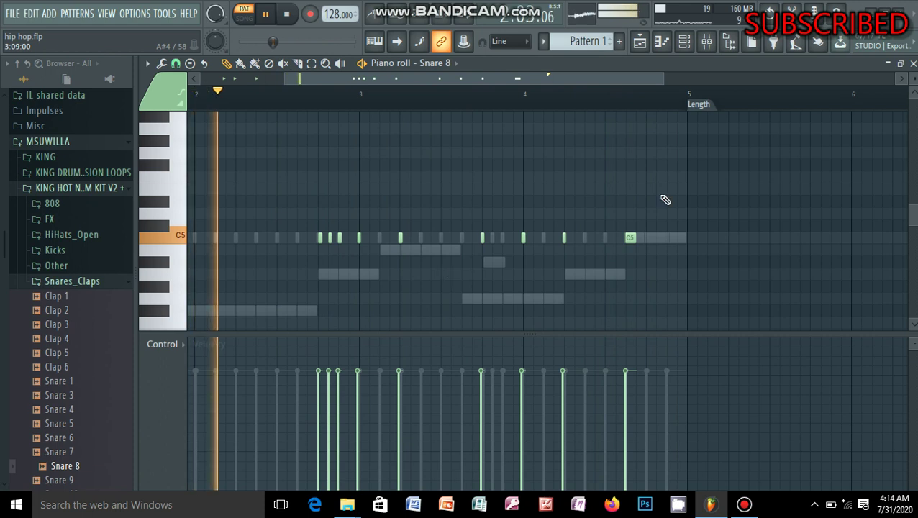
Lower the snare velocities to about 56–58% on bar 2 steps 13 and 15, bar 3 step 5 and bar 4 step 1, and slightly on step 11
{"action": "left_click", "coordinate": [626, 389]}
{"action": "left_click", "coordinate": [523, 405]}
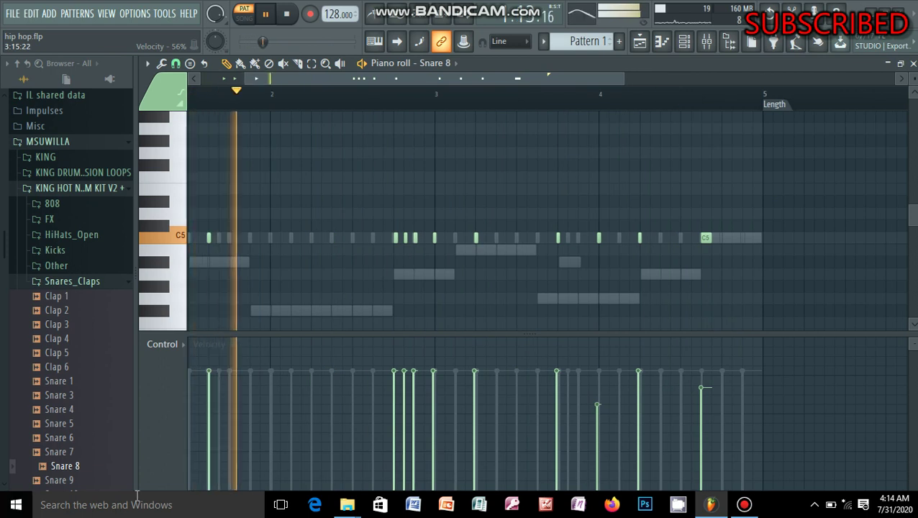
{"action": "left_click", "coordinate": [476, 405]}
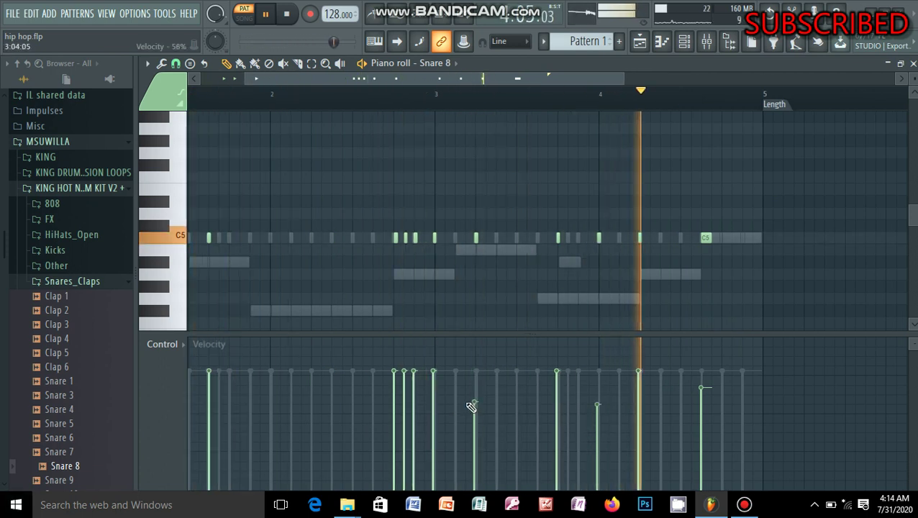
{"action": "left_click", "coordinate": [415, 407]}
{"action": "left_click", "coordinate": [394, 407]}
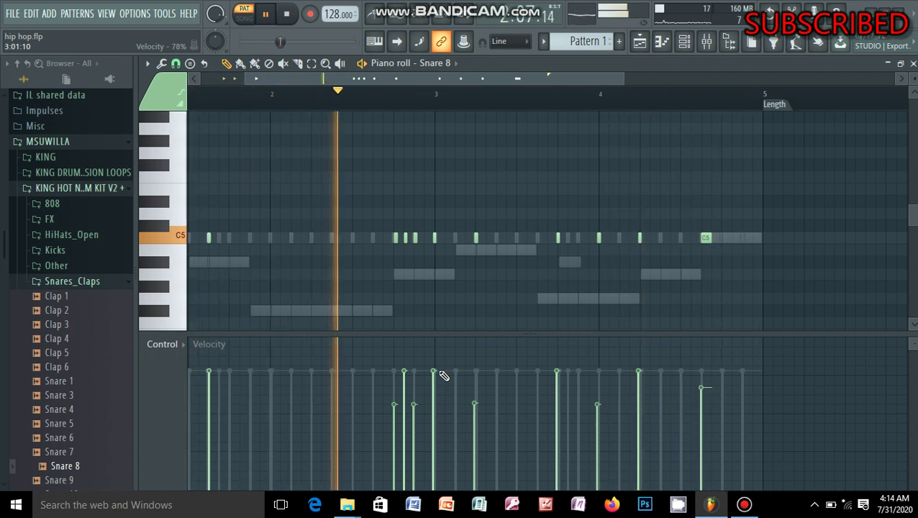
Close the snare piano roll and audition samples from the HiHats_Open, KING drum loops and KING folders
{"action": "left_click", "coordinate": [912, 64]}
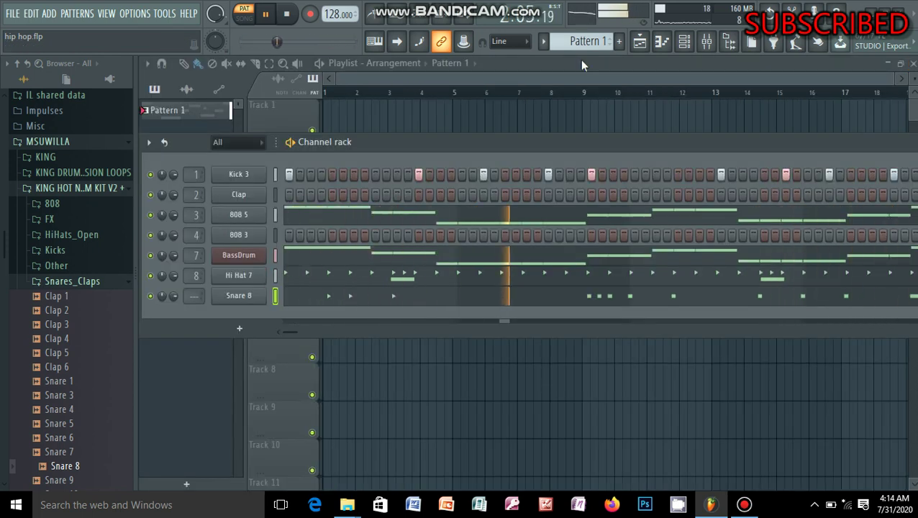
{"action": "left_click", "coordinate": [75, 237]}
{"action": "left_click", "coordinate": [76, 251]}
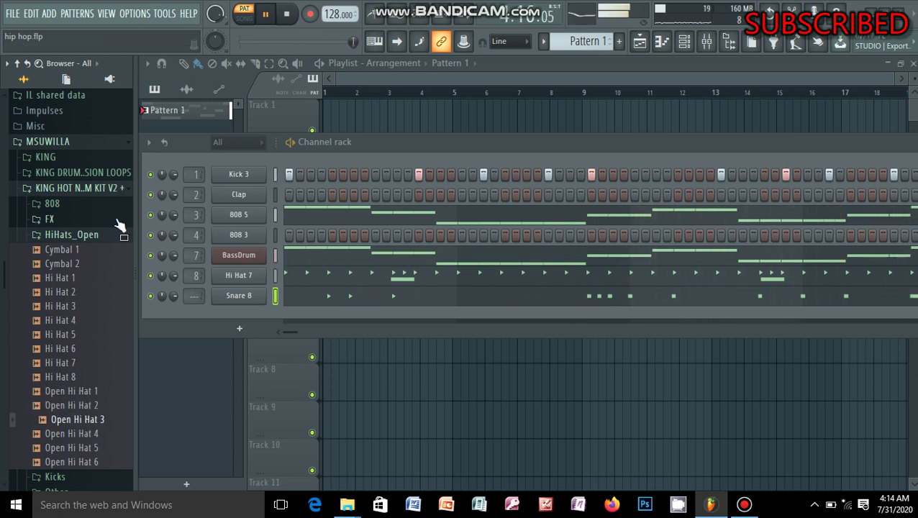
{"action": "left_click", "coordinate": [104, 176]}
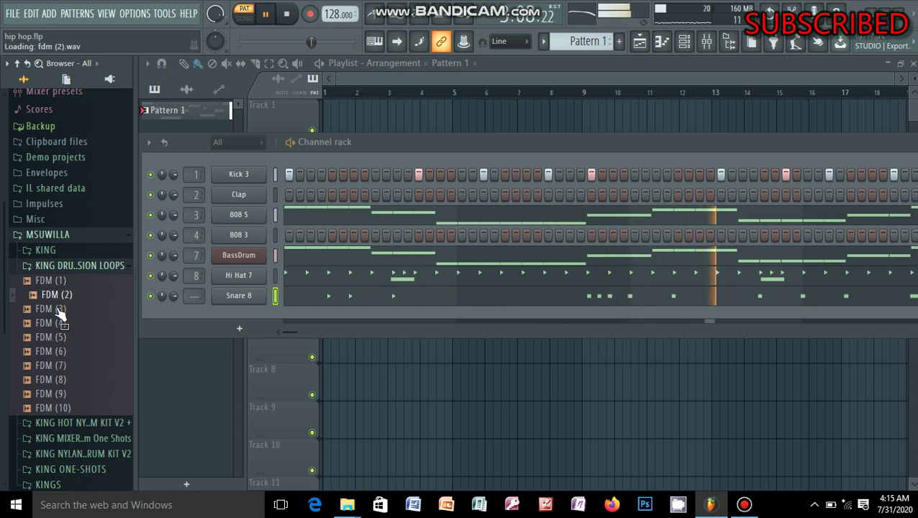
{"action": "left_click", "coordinate": [59, 351]}
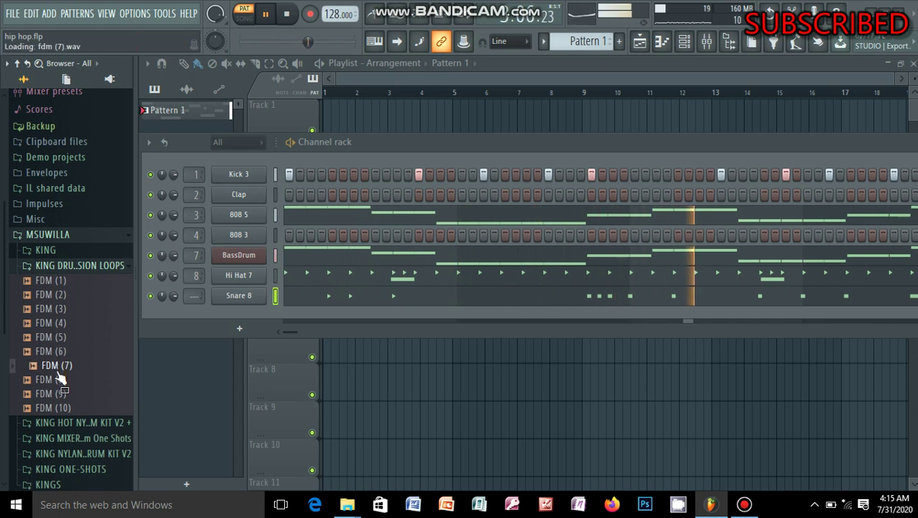
{"action": "left_click", "coordinate": [69, 255]}
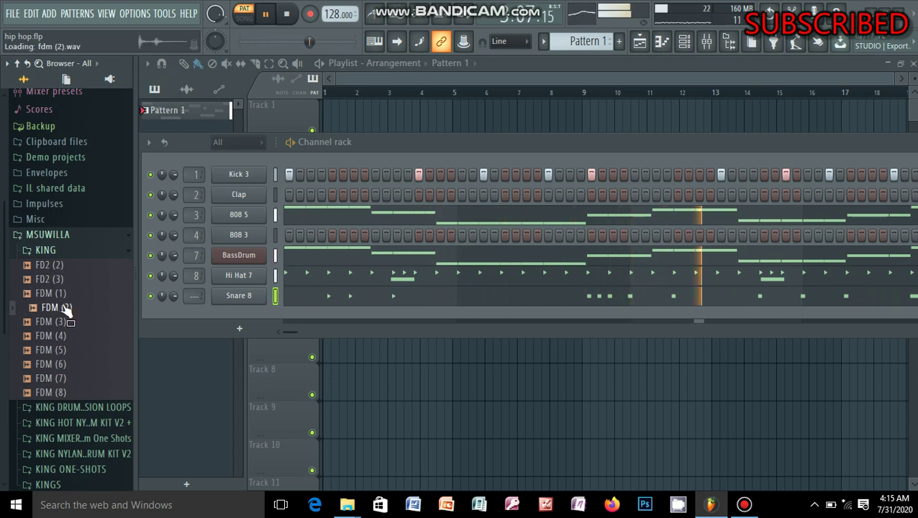
{"action": "left_click", "coordinate": [63, 366]}
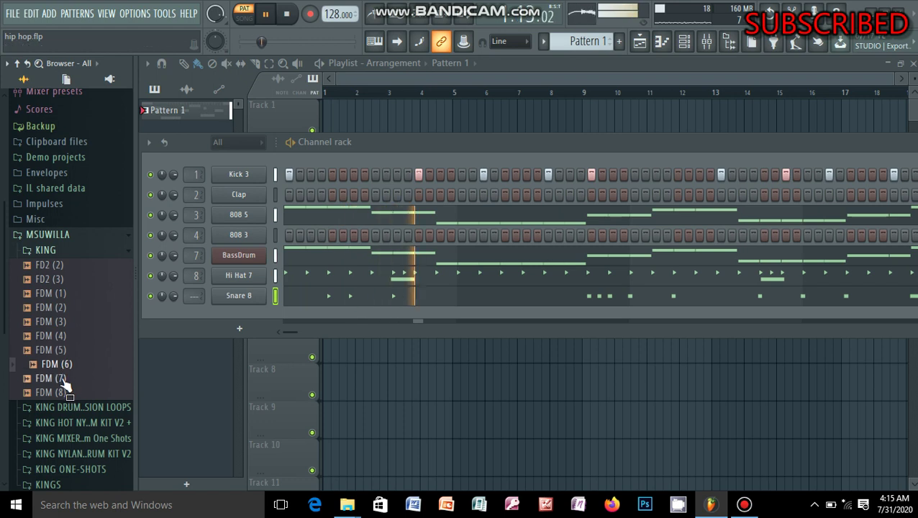
Replace the Clap channel's sample with FDM (6) from the KING folder, after trying FDM (5), and place a hit on step 15 of bar 1
{"action": "left_click_drag", "start_coordinate": [56, 351], "coordinate": [241, 197]}
{"action": "left_click", "coordinate": [451, 195]}
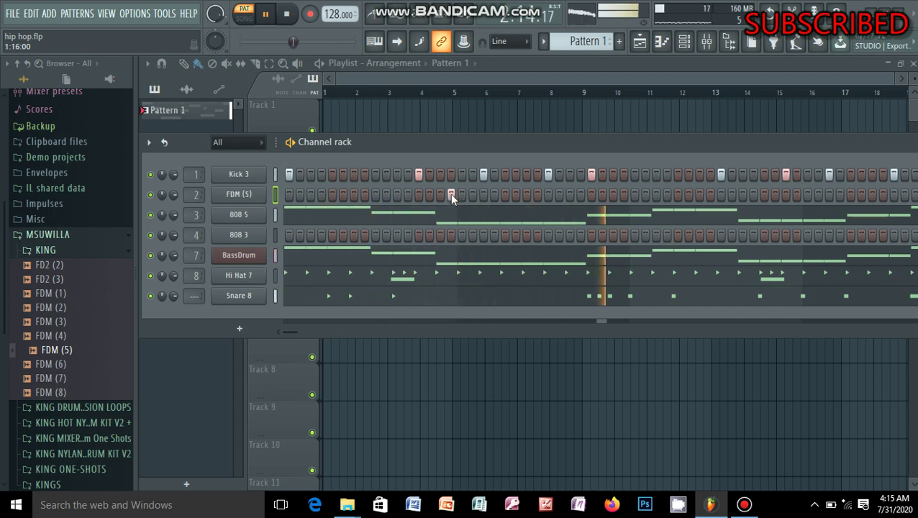
{"action": "left_click", "coordinate": [62, 349]}
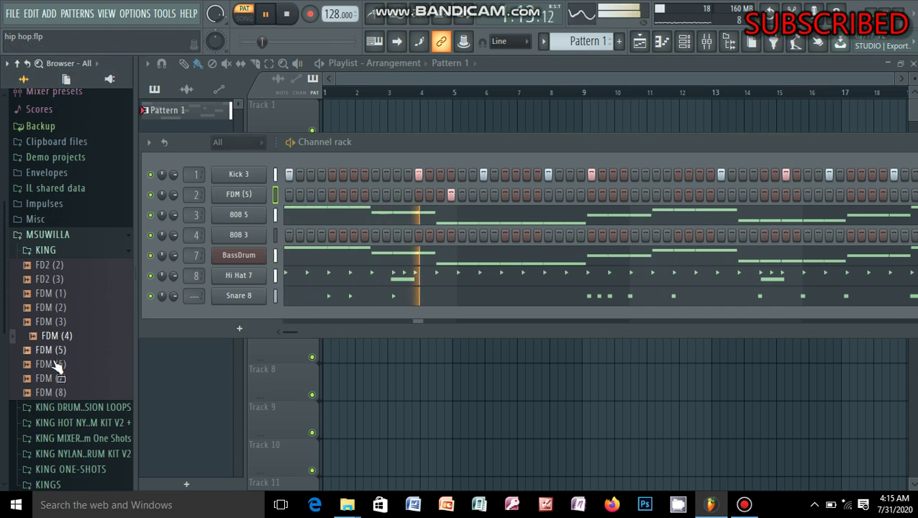
{"action": "left_click_drag", "start_coordinate": [241, 289], "coordinate": [229, 190]}
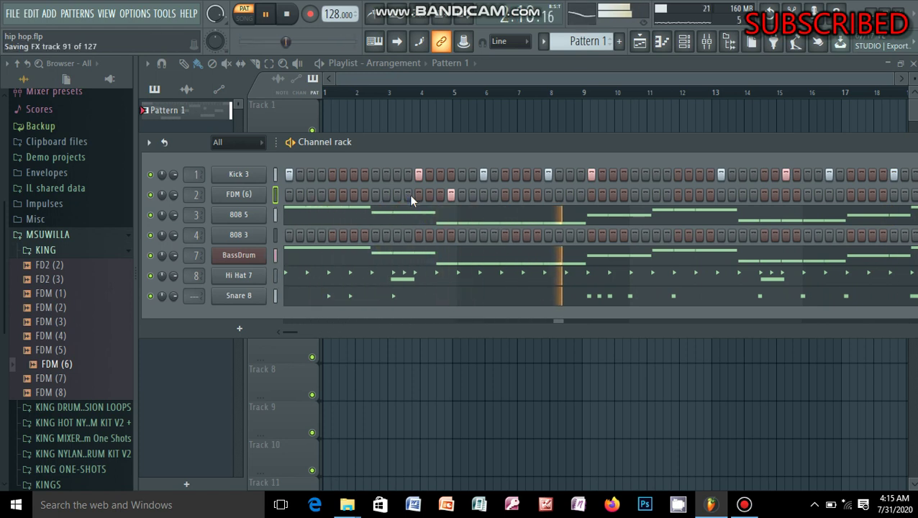
{"action": "left_click", "coordinate": [439, 194]}
{"action": "left_click", "coordinate": [451, 195]}
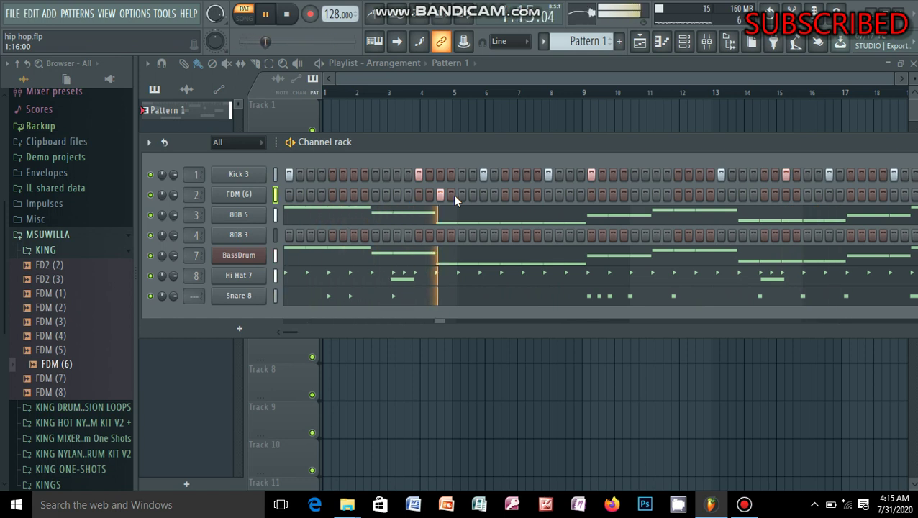
Add FDM (6) hits on steps 7 and 15 of bar 2 and step 7 of bar 3, after trying step 14 of bar 2
{"action": "left_click", "coordinate": [602, 194]}
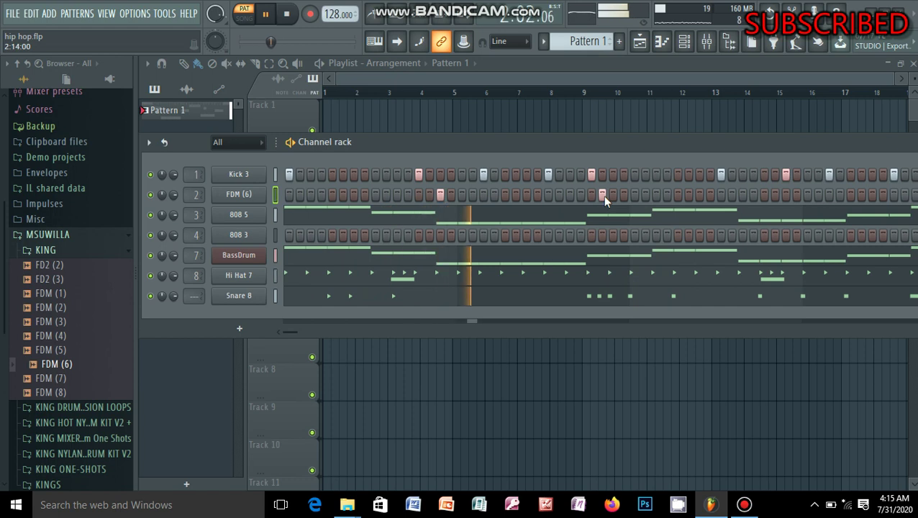
{"action": "left_click", "coordinate": [602, 194]}
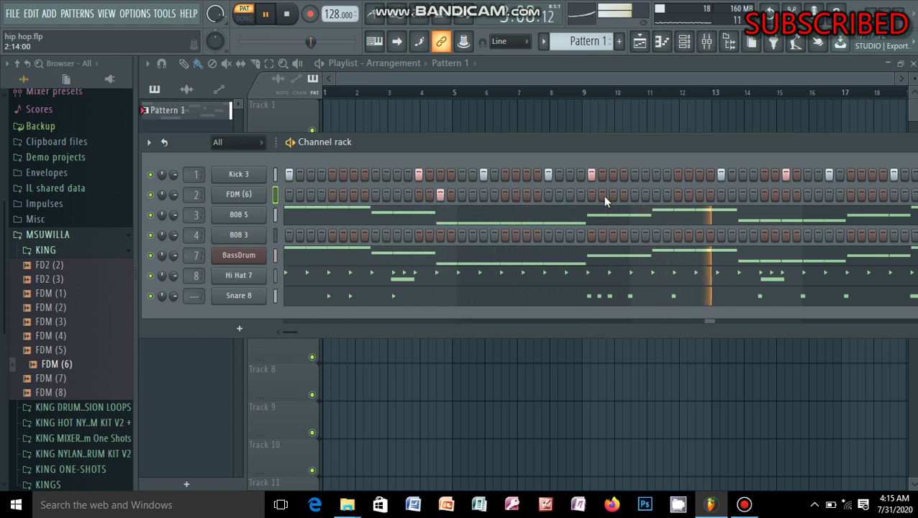
{"action": "left_click", "coordinate": [526, 195]}
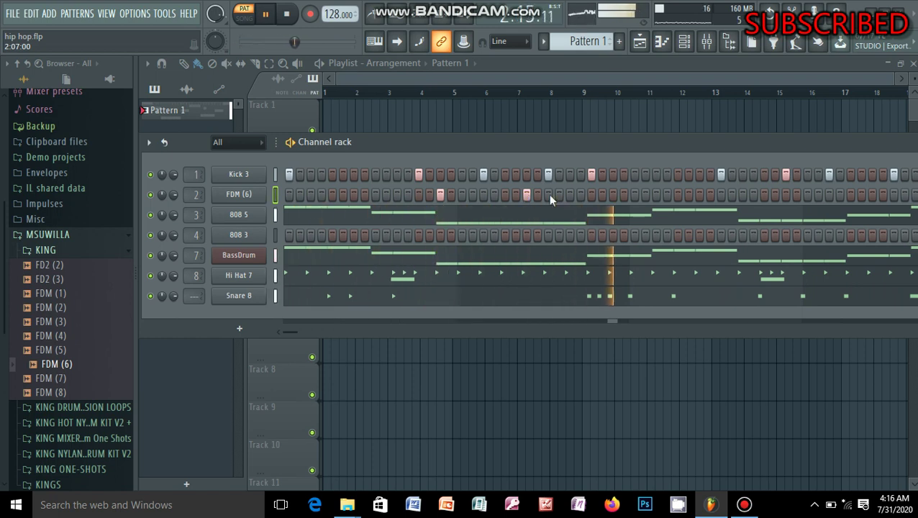
{"action": "left_click", "coordinate": [612, 194]}
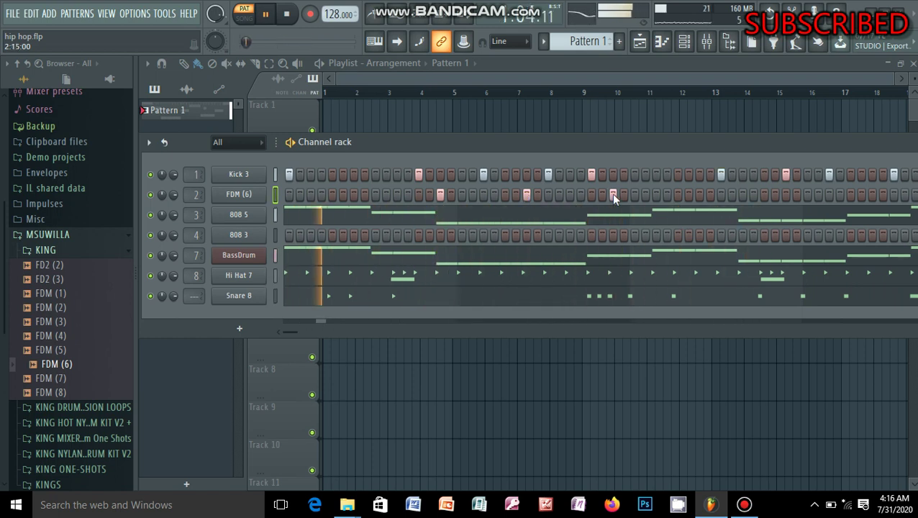
{"action": "left_click", "coordinate": [699, 195]}
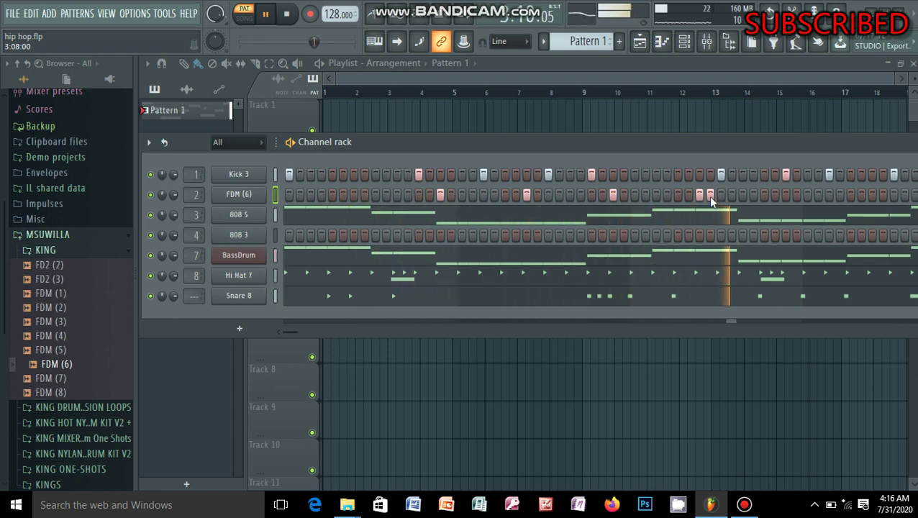
Add FDM (6) hits on step 15 of bar 3 and steps 7 and 8 of bar 4, and save the project
{"action": "left_click", "coordinate": [785, 194]}
{"action": "left_click", "coordinate": [794, 195]}
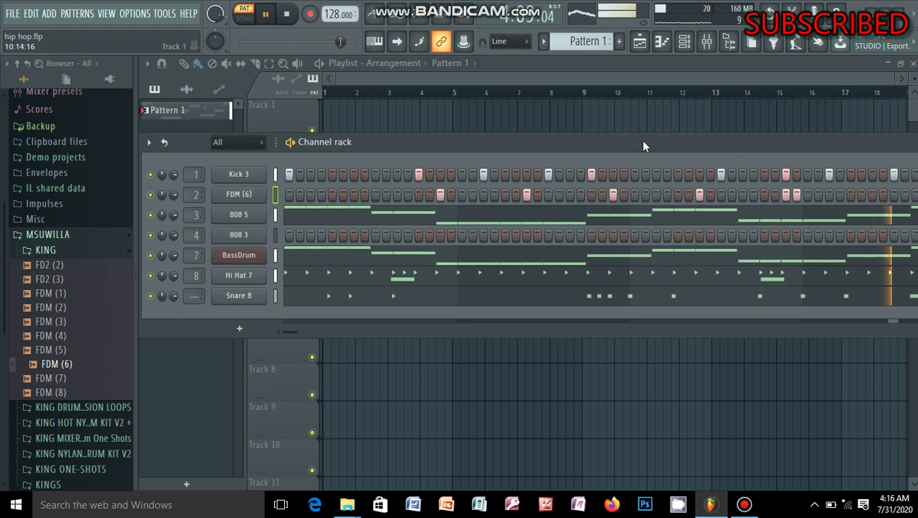
{"action": "left_click_drag", "start_coordinate": [641, 140], "coordinate": [495, 132]}
{"action": "left_click", "coordinate": [649, 187]}
{"action": "left_click", "coordinate": [725, 189]}
{"action": "left_click", "coordinate": [735, 188]}
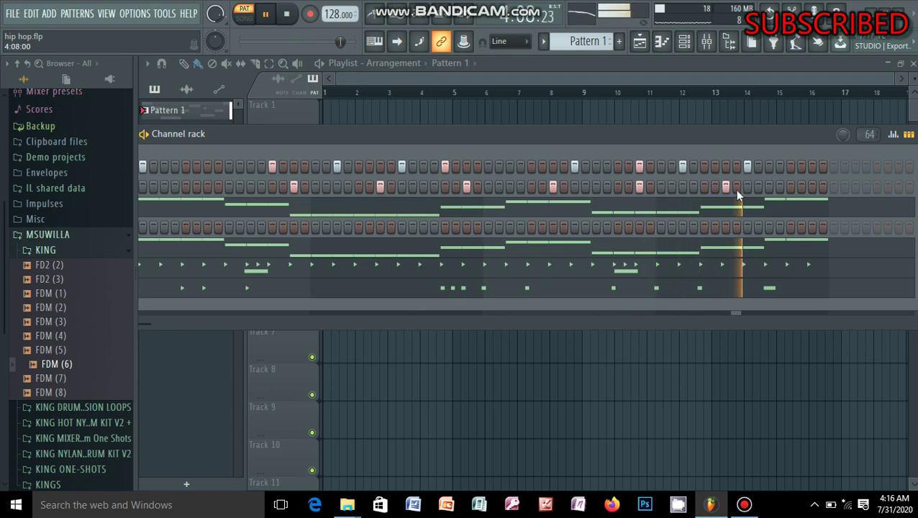
{"action": "key", "text": "ctrl+s"}
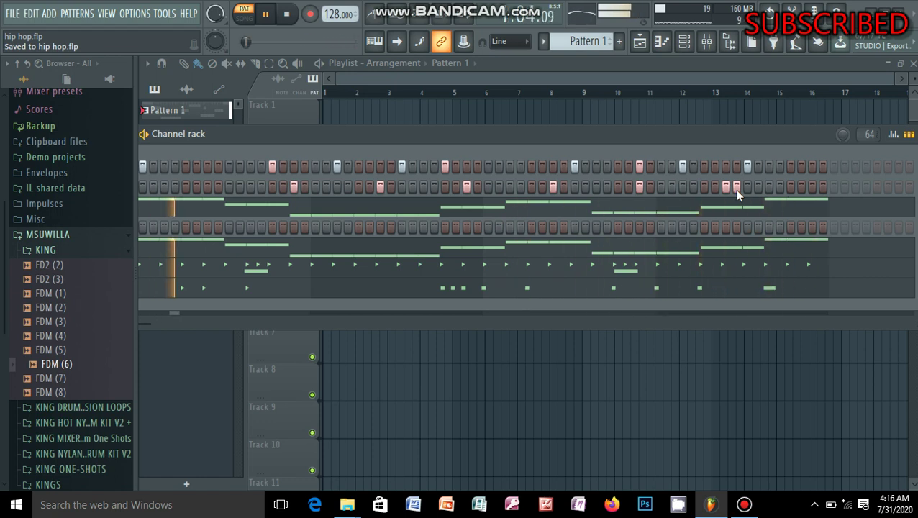
Complete the FDM (6) pattern with hits on step 15 of bar 4 and step 7 of bar 1
{"action": "left_click", "coordinate": [811, 186]}
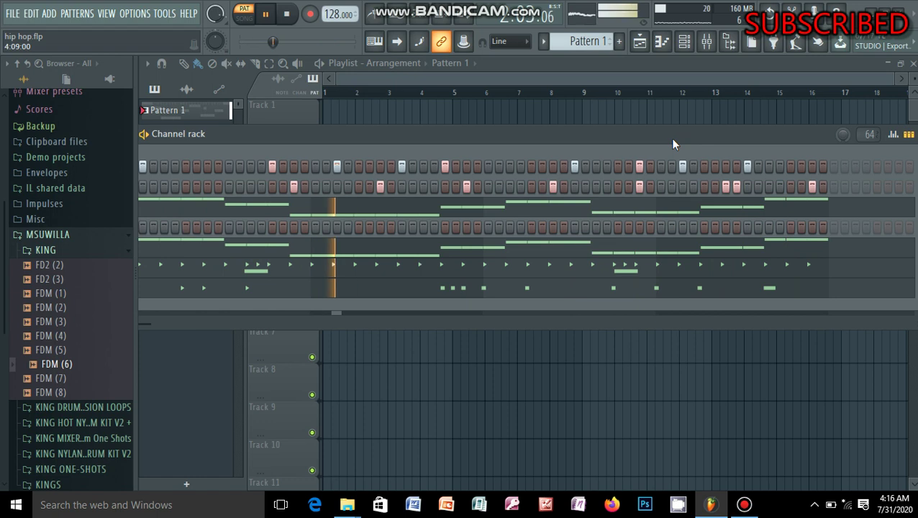
{"action": "left_click_drag", "start_coordinate": [574, 134], "coordinate": [707, 140]}
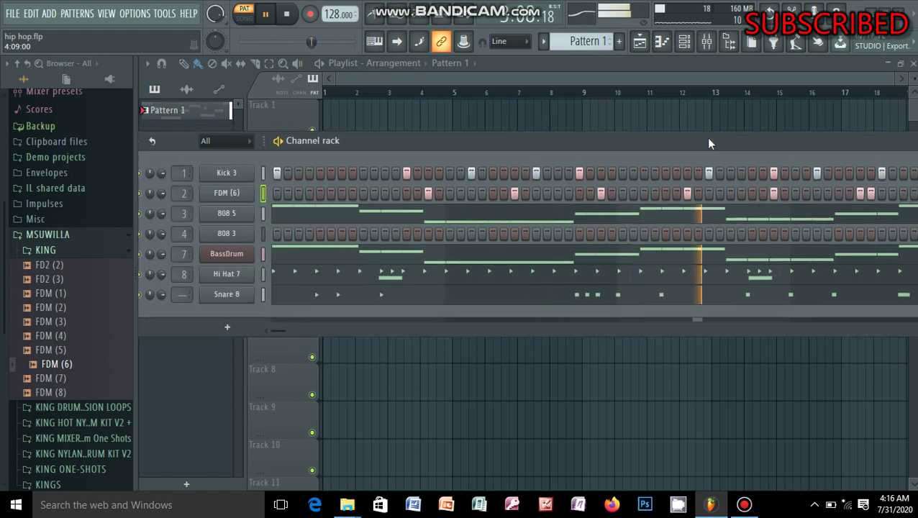
{"action": "left_click", "coordinate": [341, 194]}
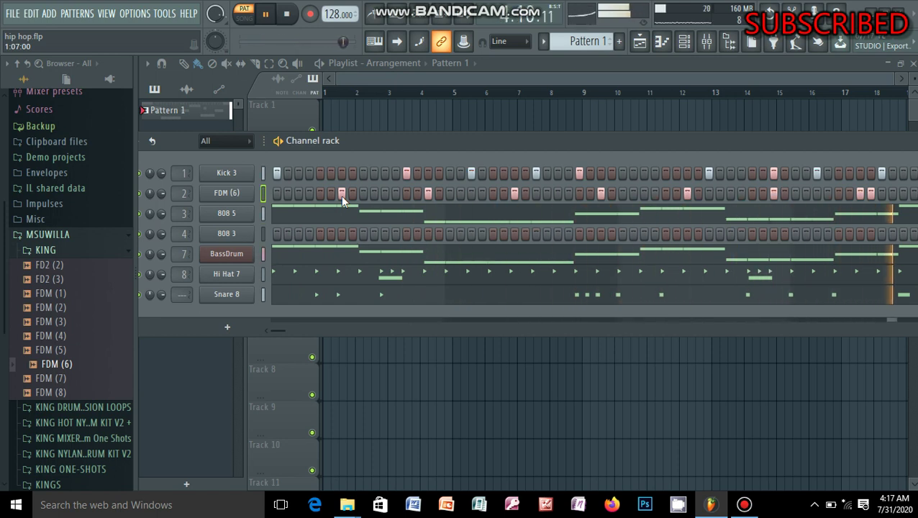
Open the FDM (6) channel settings and route the channel to a free mixer track
{"action": "double_click", "coordinate": [347, 141]}
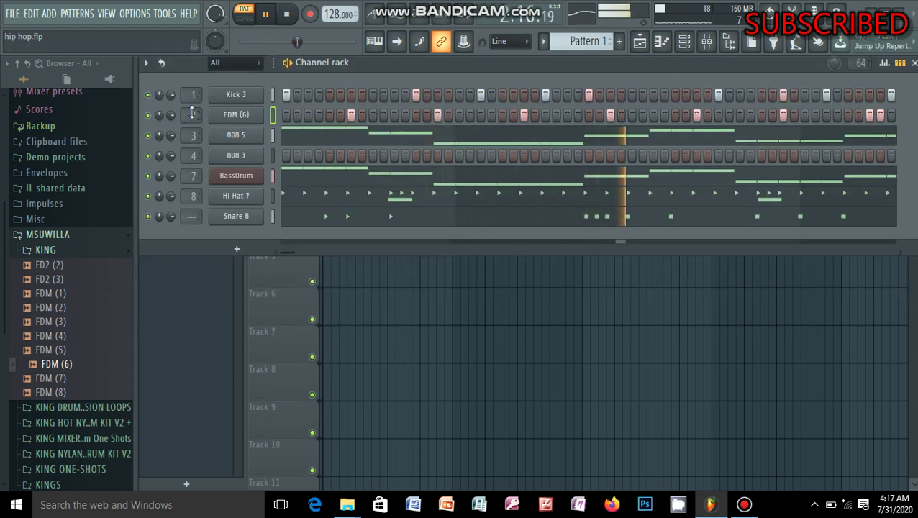
{"action": "left_click", "coordinate": [246, 117]}
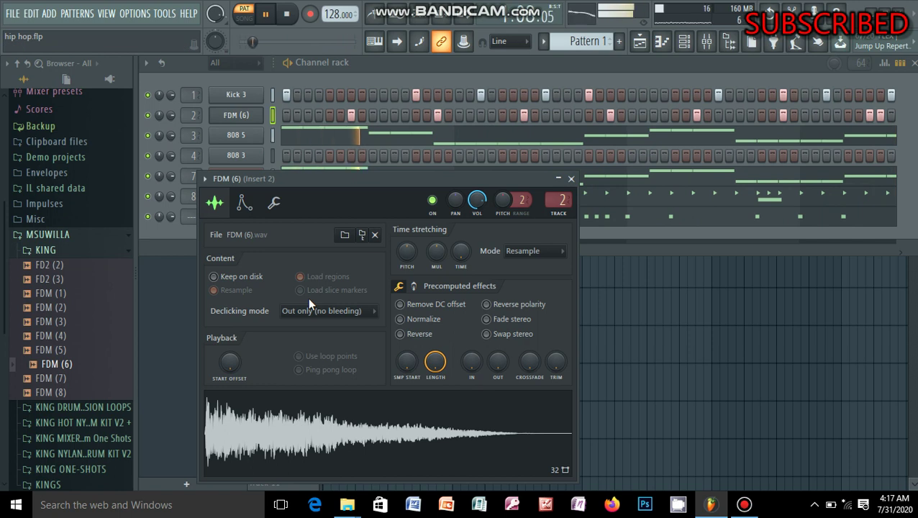
{"action": "left_click", "coordinate": [205, 179]}
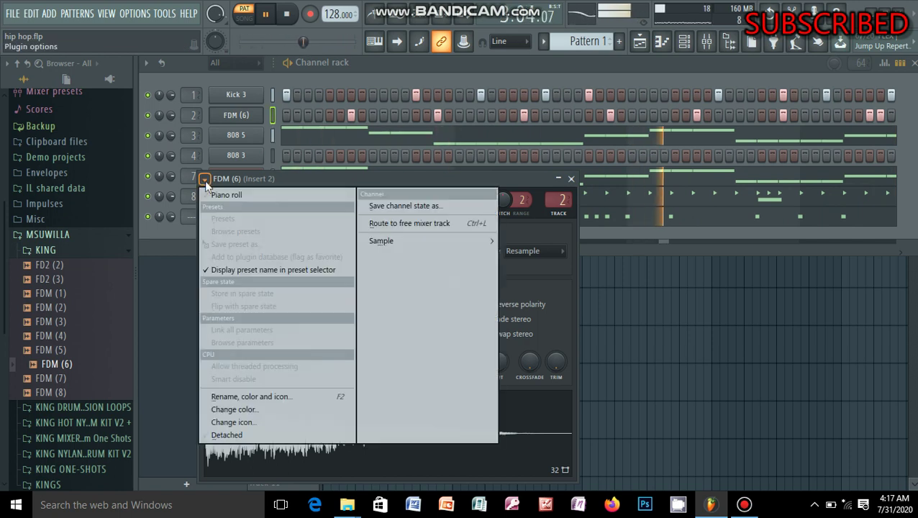
{"action": "left_click", "coordinate": [446, 220]}
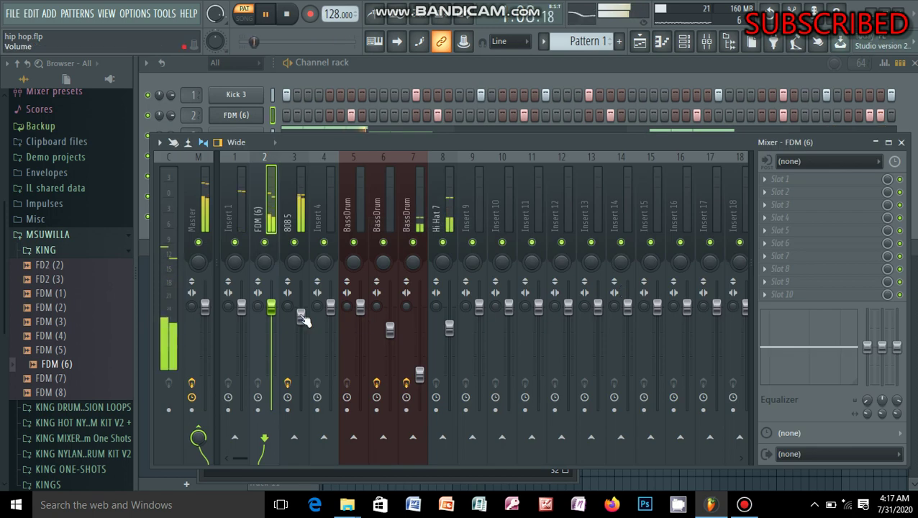
Lower the volume of the FDM (6) mixer track and close the mixer and the channel settings
{"action": "left_click_drag", "start_coordinate": [271, 307], "coordinate": [277, 337]}
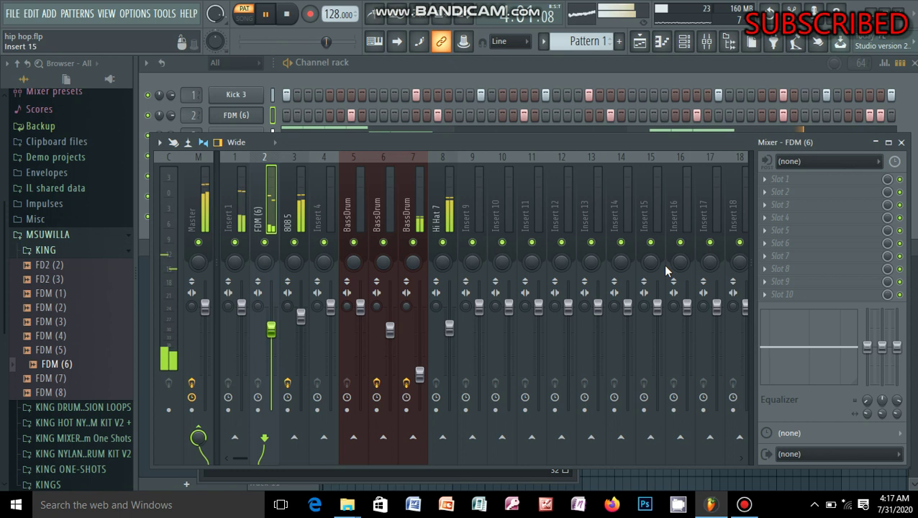
{"action": "left_click", "coordinate": [902, 143]}
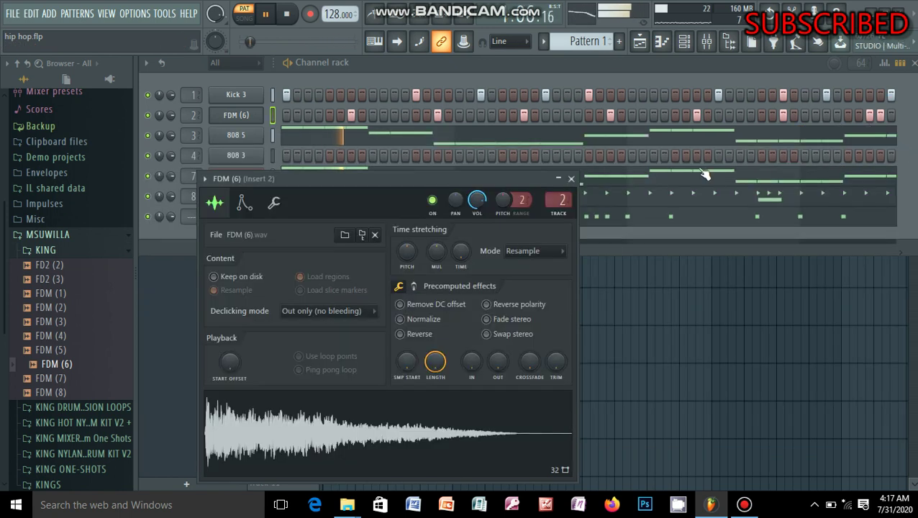
{"action": "left_click", "coordinate": [574, 179]}
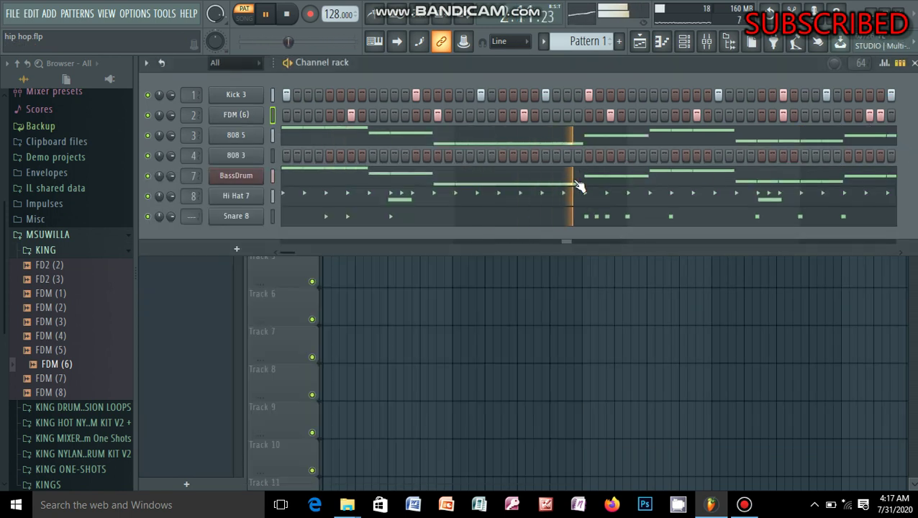
Browse to the HATZ folder in KING ONE-SHOTS and preview the FDK (1) and FDK (2) samples
{"action": "left_click", "coordinate": [129, 253]}
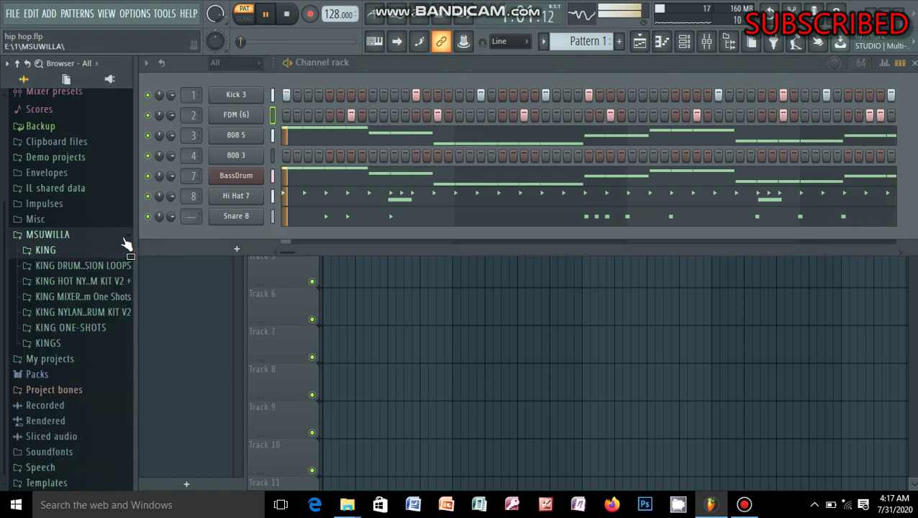
{"action": "left_click", "coordinate": [97, 331]}
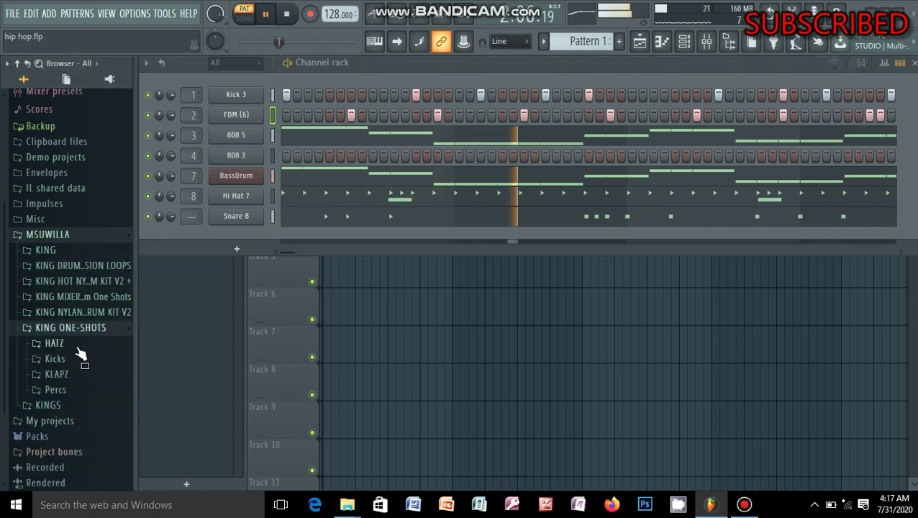
{"action": "left_click", "coordinate": [78, 345]}
{"action": "left_click", "coordinate": [76, 359]}
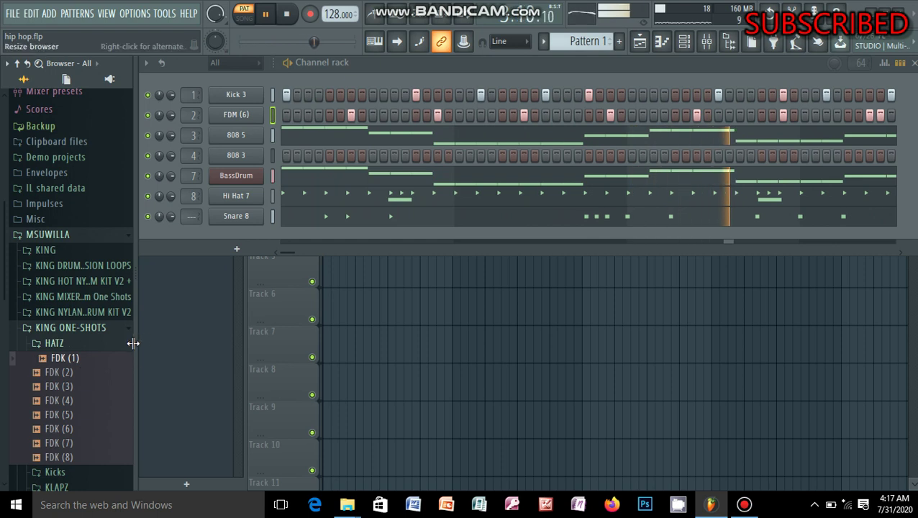
{"action": "left_click", "coordinate": [71, 375]}
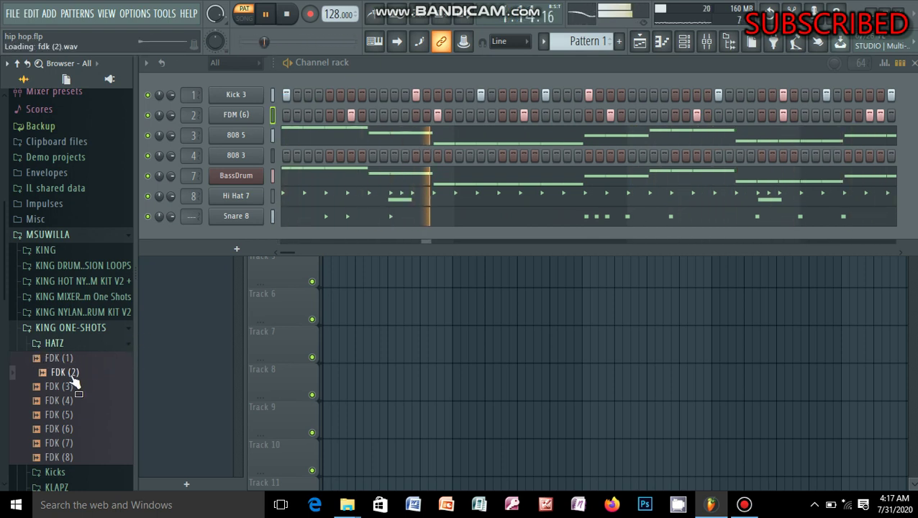